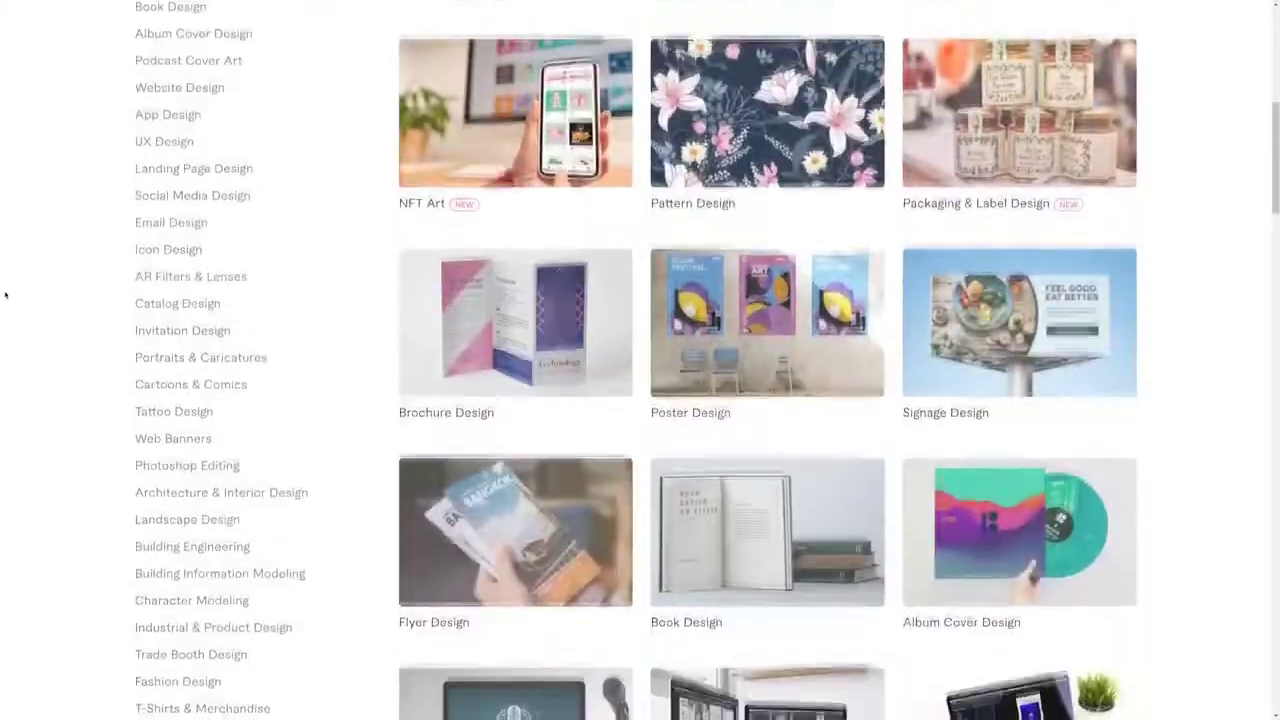
- Examine legiit.com's total visits and United States traffic share on Similarweb, and look over the services on the Legiit homepage
{"action": "scroll", "coordinate": [3, 308], "scroll_direction": "down", "scroll_amount": 5}
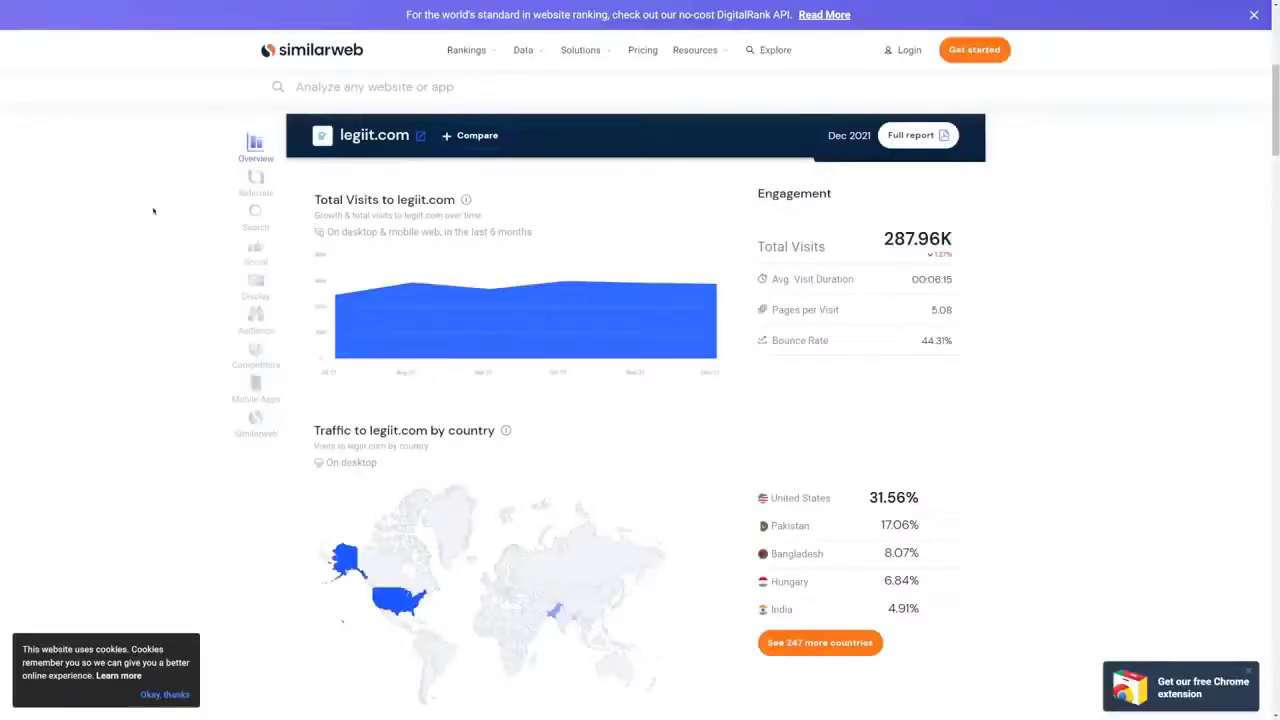
{"action": "left_click_drag", "start_coordinate": [868, 497], "coordinate": [906, 497]}
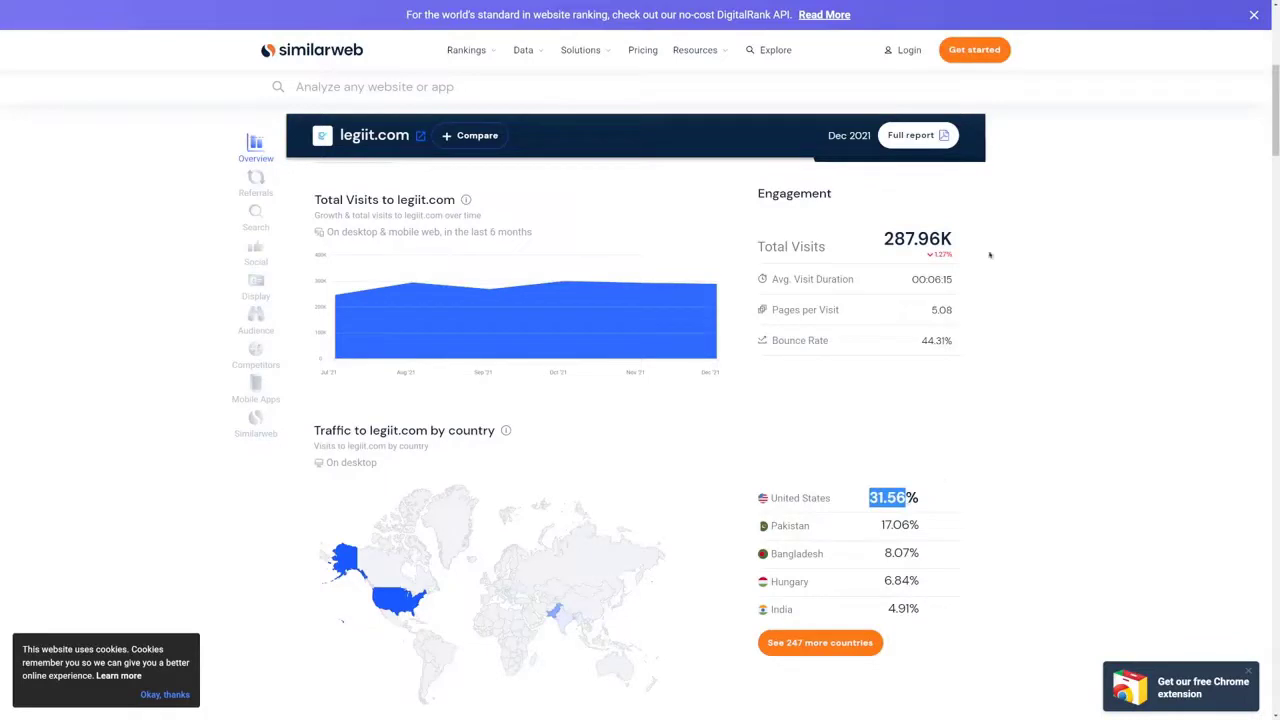
{"action": "left_click_drag", "start_coordinate": [758, 246], "coordinate": [859, 240]}
{"action": "left_click", "coordinate": [896, 234]}
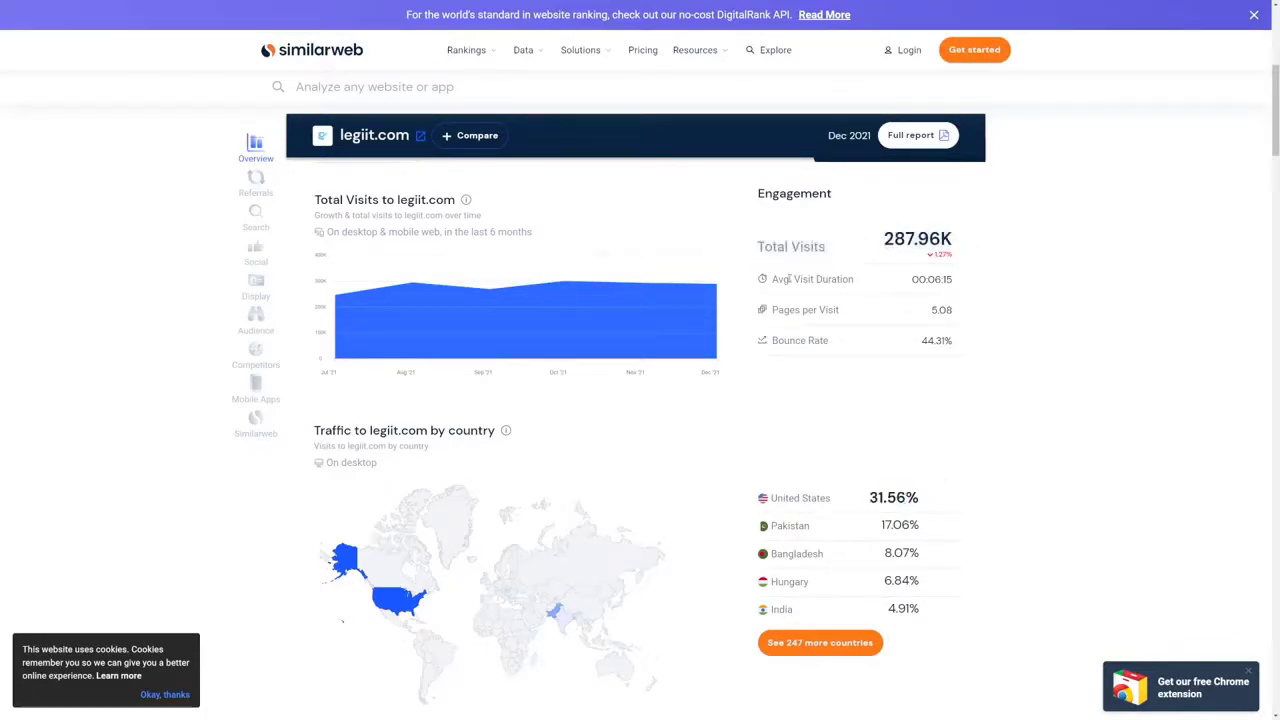
{"action": "key", "text": "ctrl+Tab"}
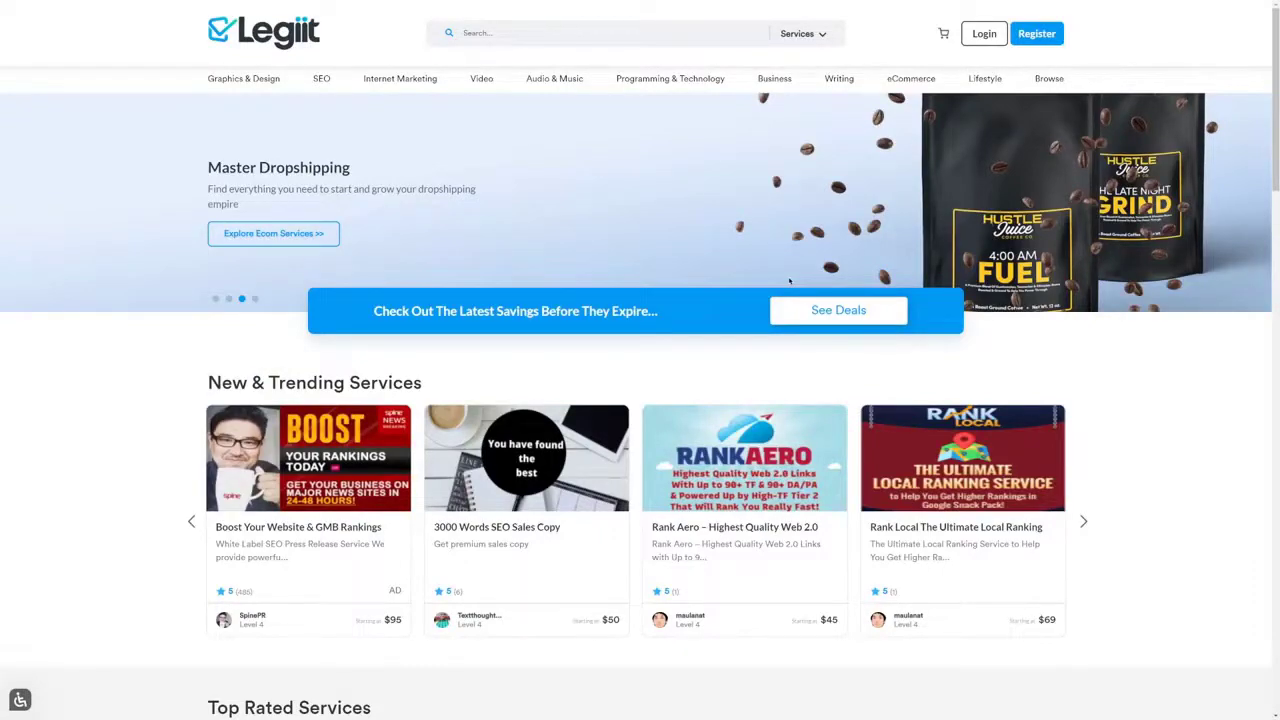
{"action": "scroll", "coordinate": [789, 281], "scroll_direction": "down", "scroll_amount": 8}
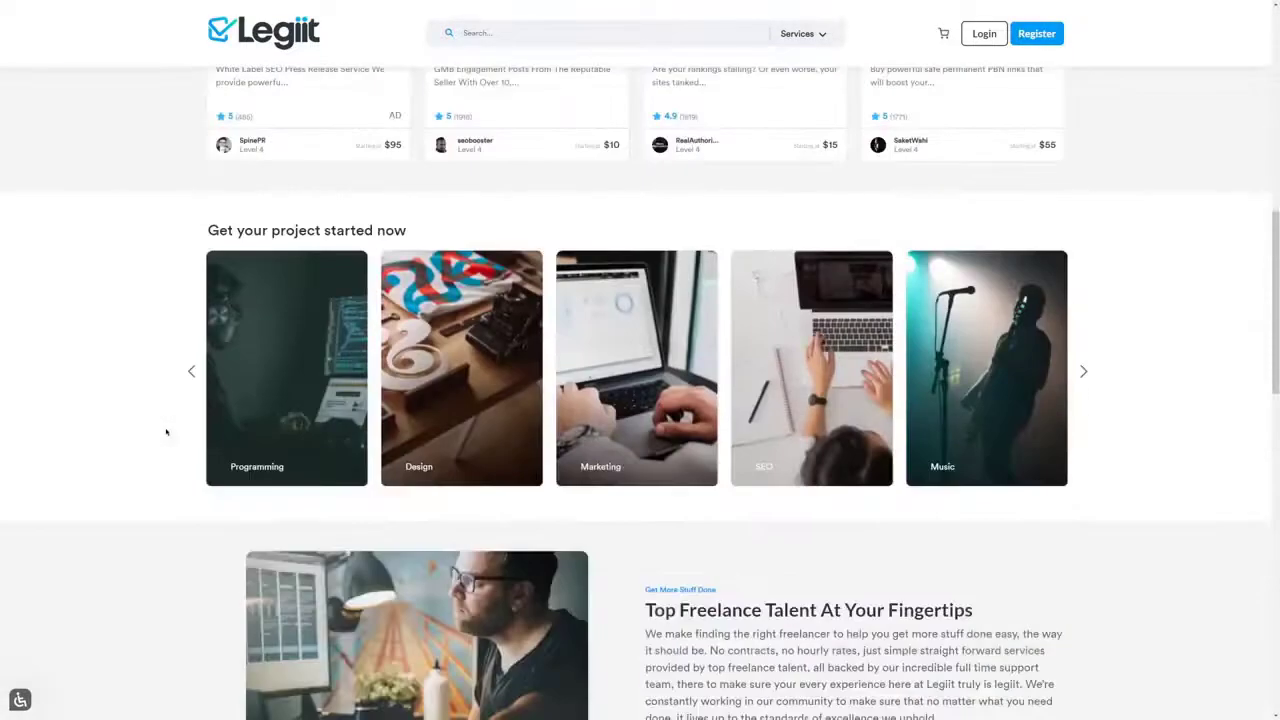
{"action": "scroll", "coordinate": [166, 432], "scroll_direction": "up", "scroll_amount": 8}
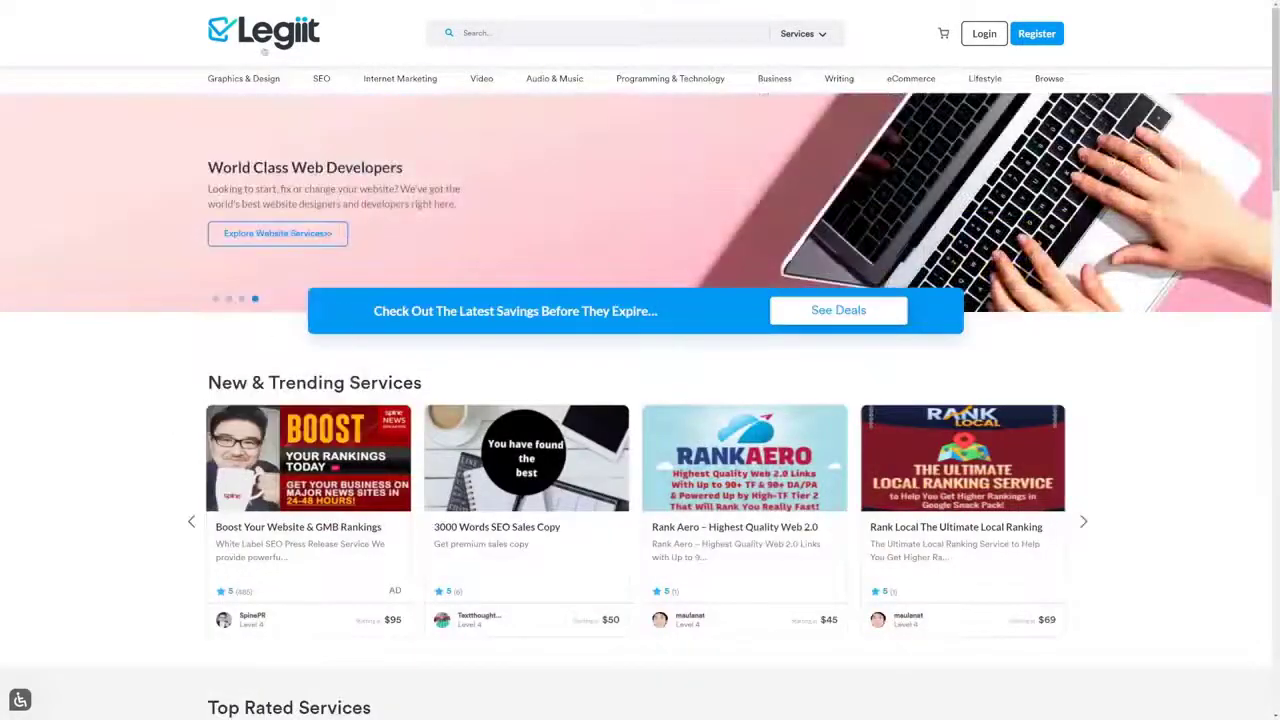
- Register a Legiit account with the interest Selling my services and activate it from the registration email
{"action": "left_click", "coordinate": [1052, 36]}
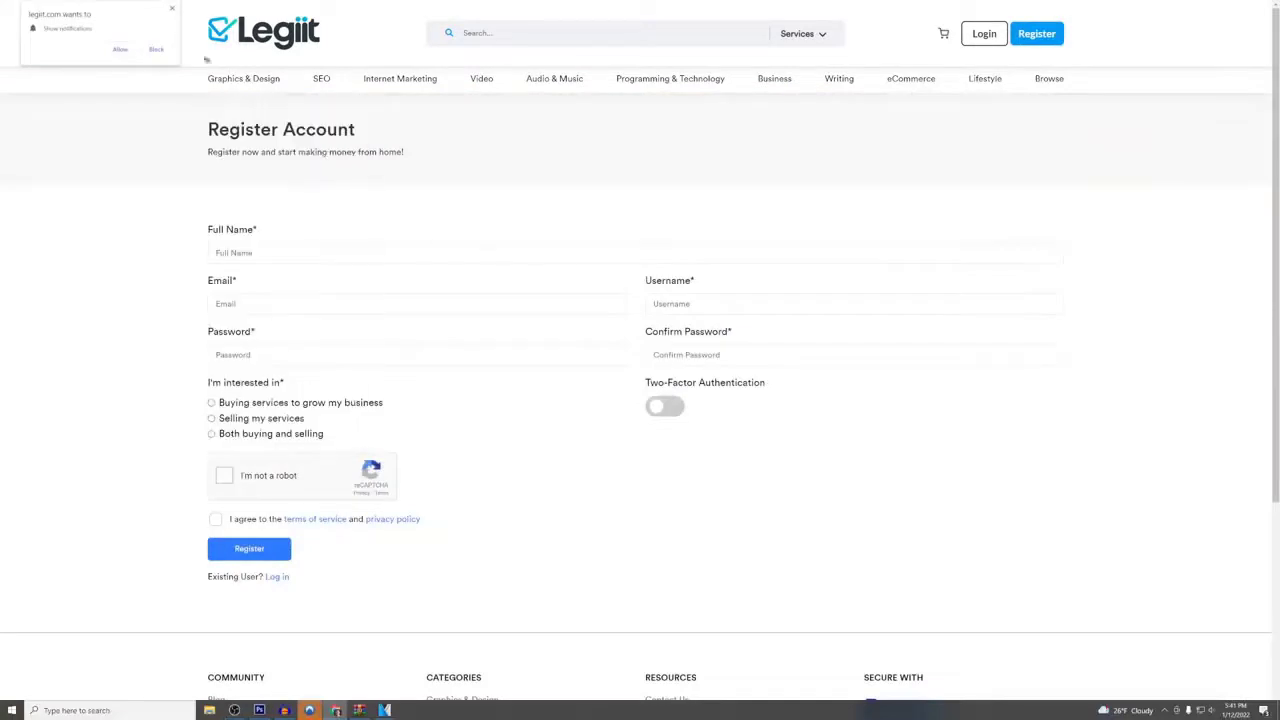
{"action": "left_click", "coordinate": [171, 9]}
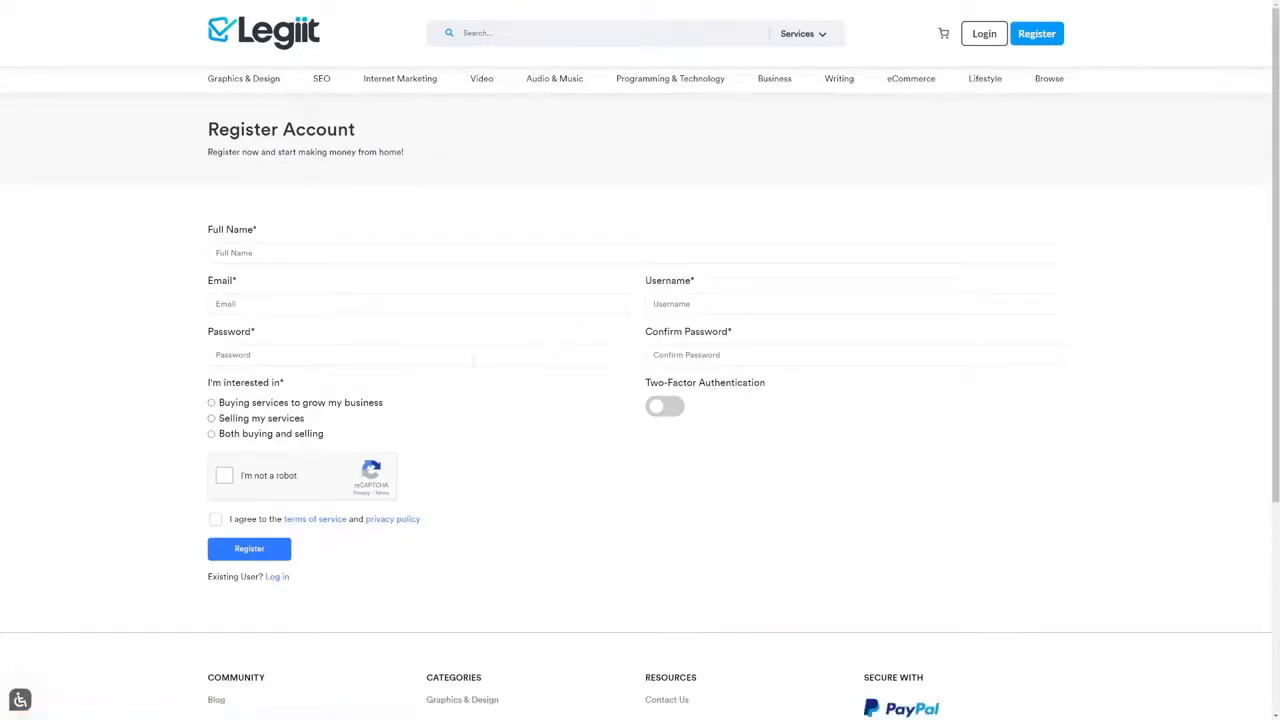
{"action": "left_click", "coordinate": [211, 419]}
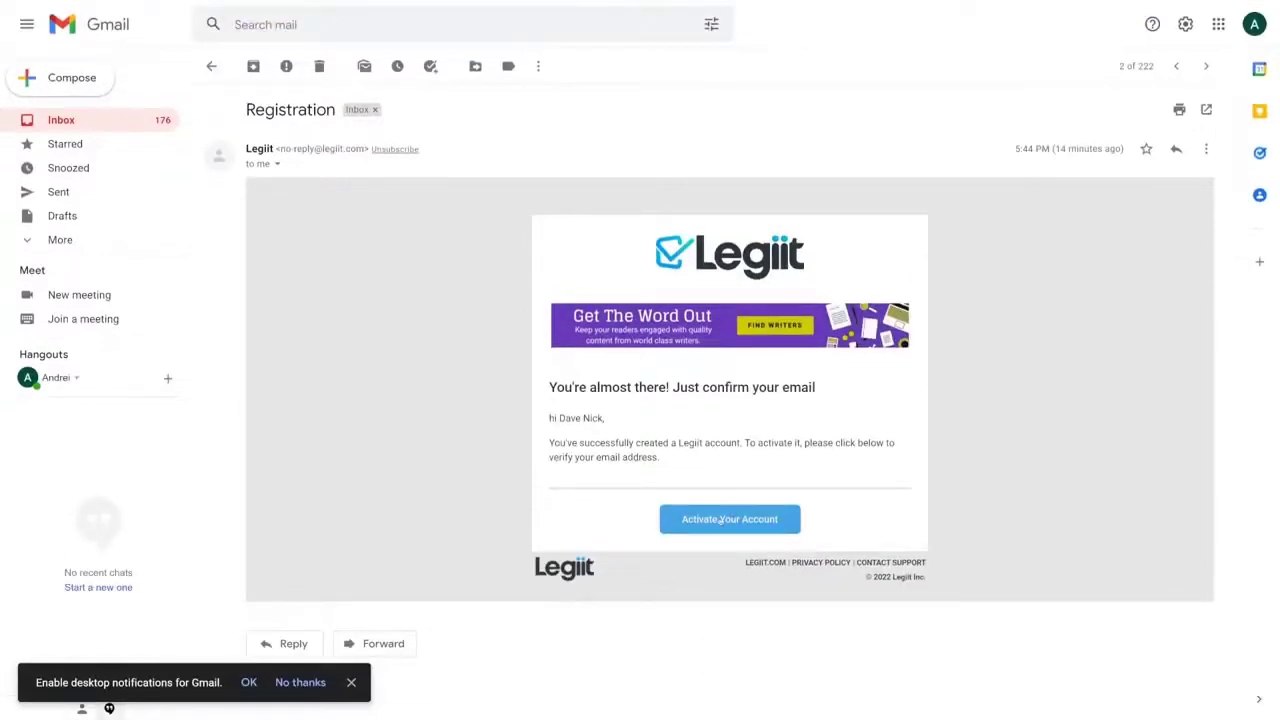
{"action": "left_click", "coordinate": [720, 519]}
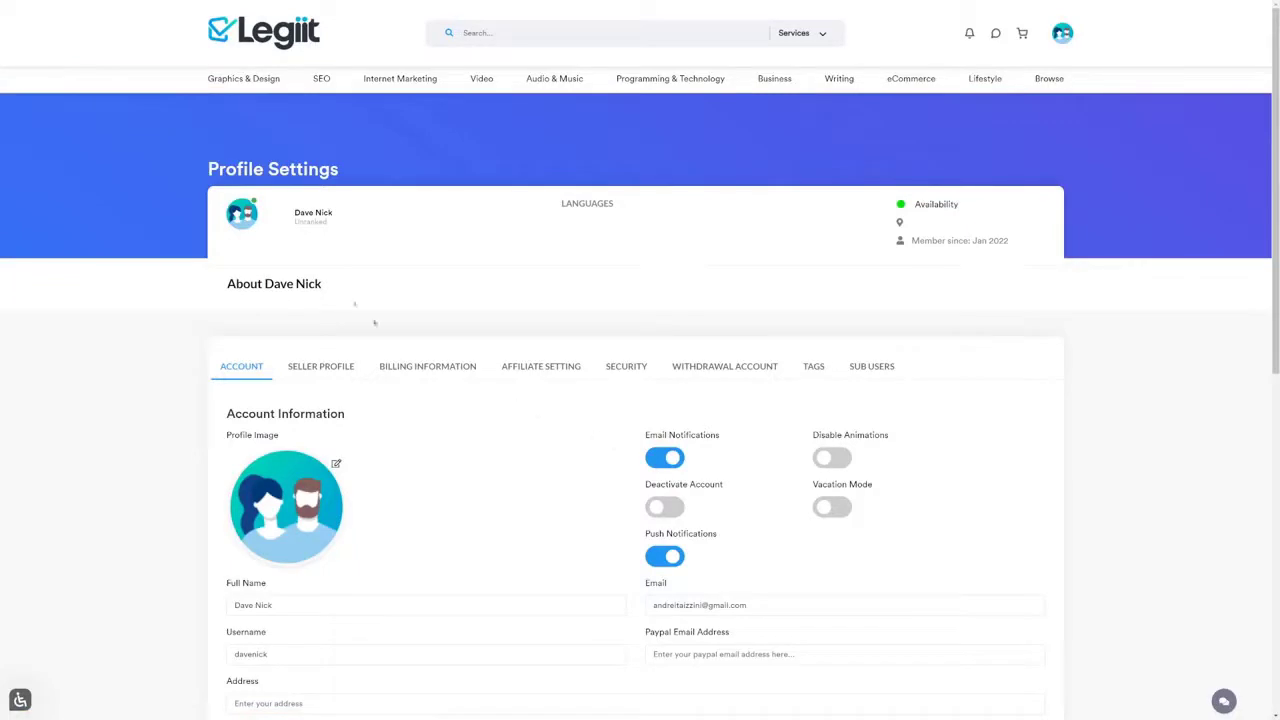
- Browse the Legiit service categories and examine the Creative Writing listings in the Writing category
{"action": "left_click", "coordinate": [238, 82]}
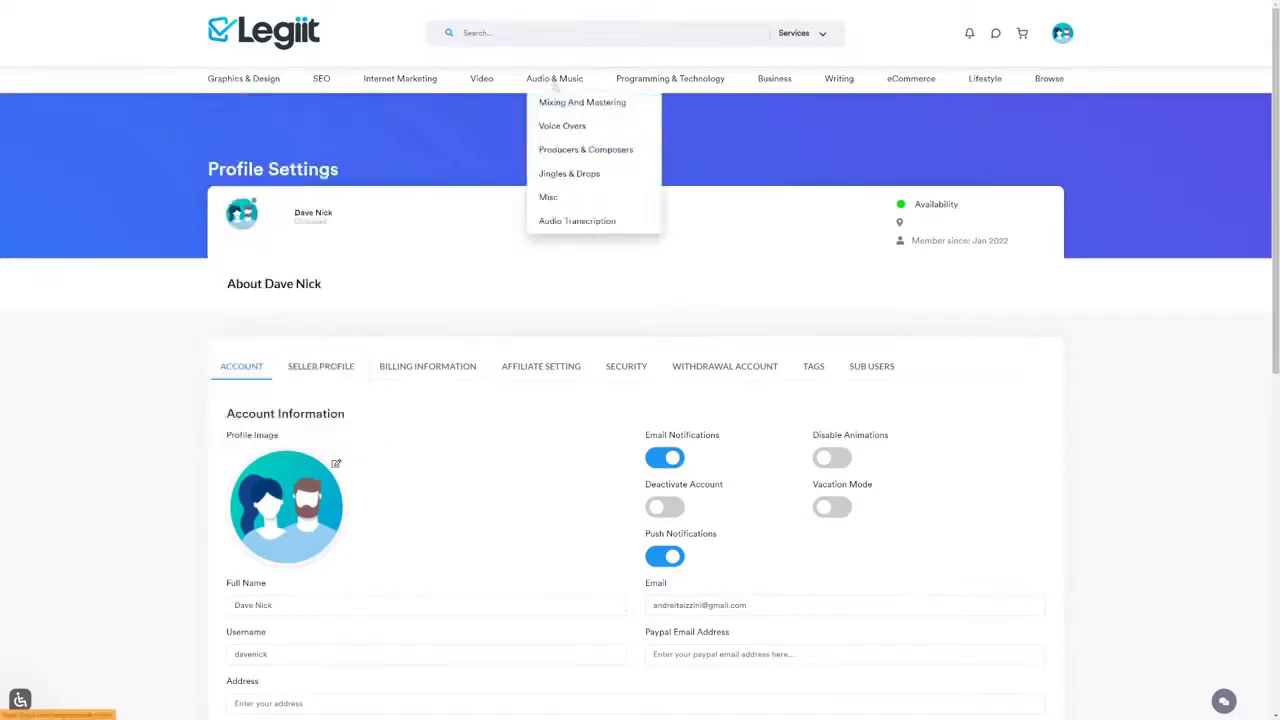
{"action": "mouse_move", "coordinate": [769, 85]}
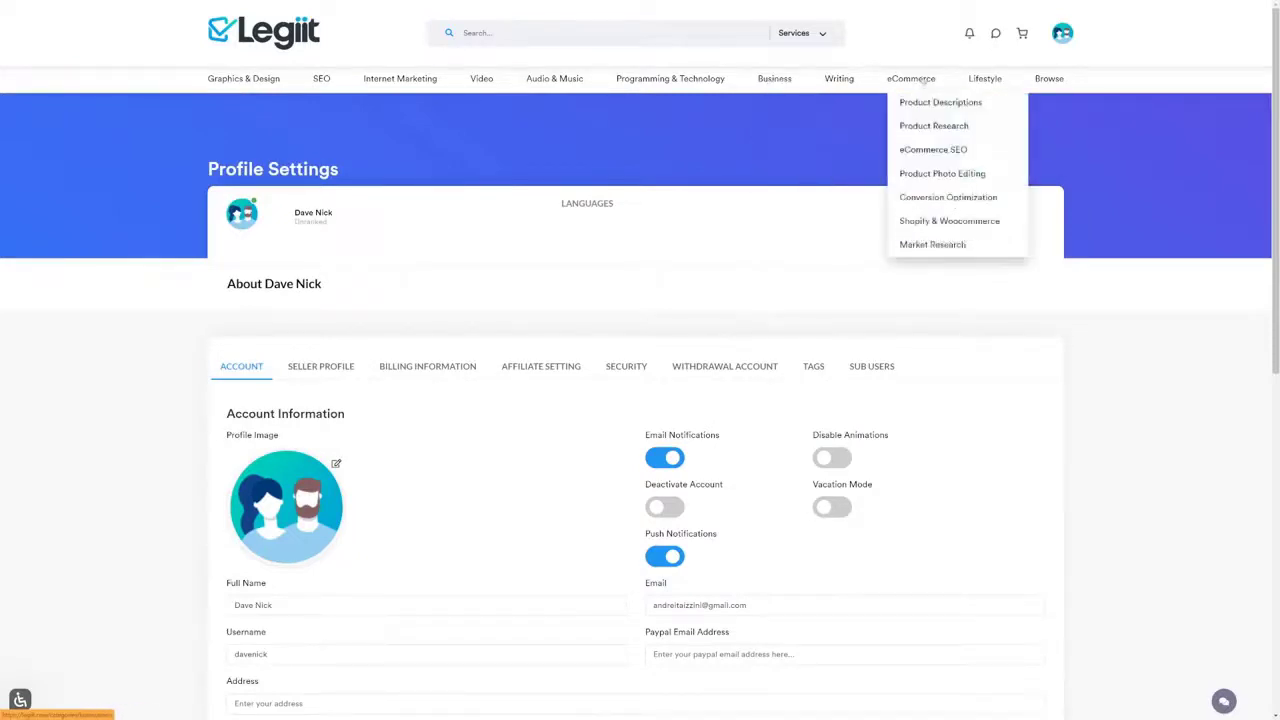
{"action": "mouse_move", "coordinate": [1043, 93]}
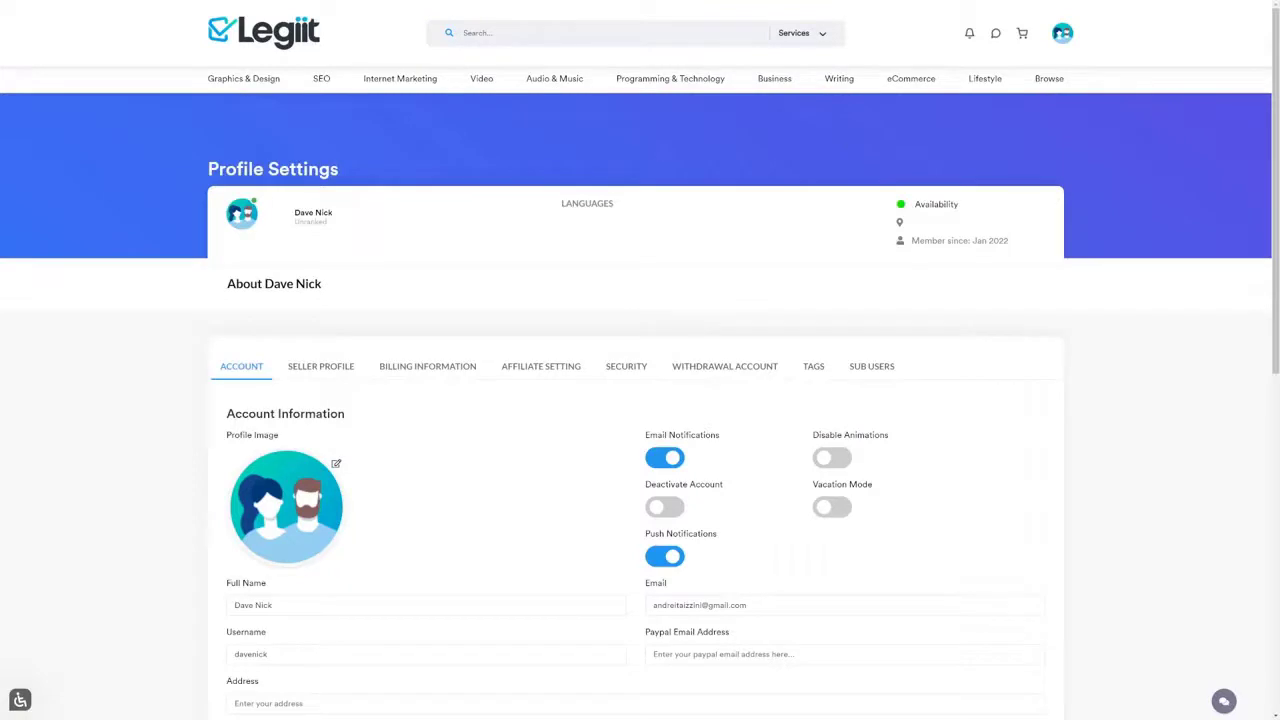
{"action": "mouse_move", "coordinate": [845, 92]}
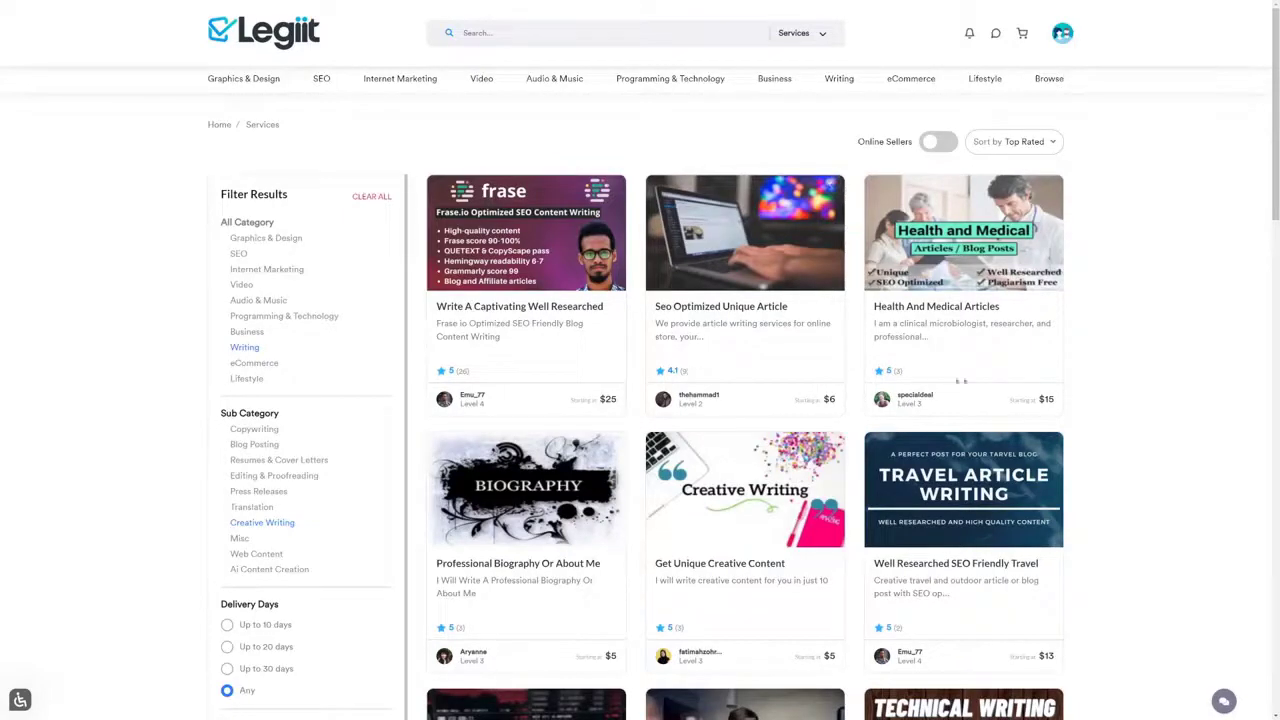
{"action": "scroll", "coordinate": [1040, 398], "scroll_direction": "down", "scroll_amount": 3}
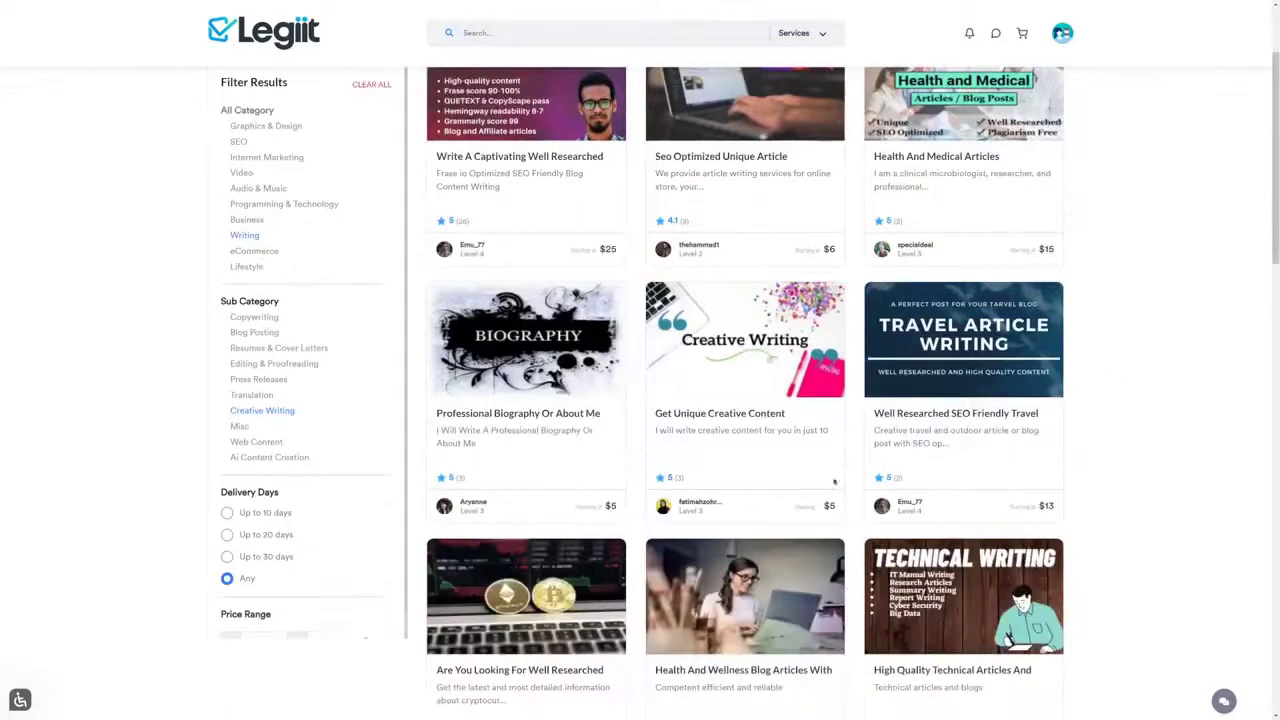
{"action": "scroll", "coordinate": [833, 484], "scroll_direction": "down", "scroll_amount": 12}
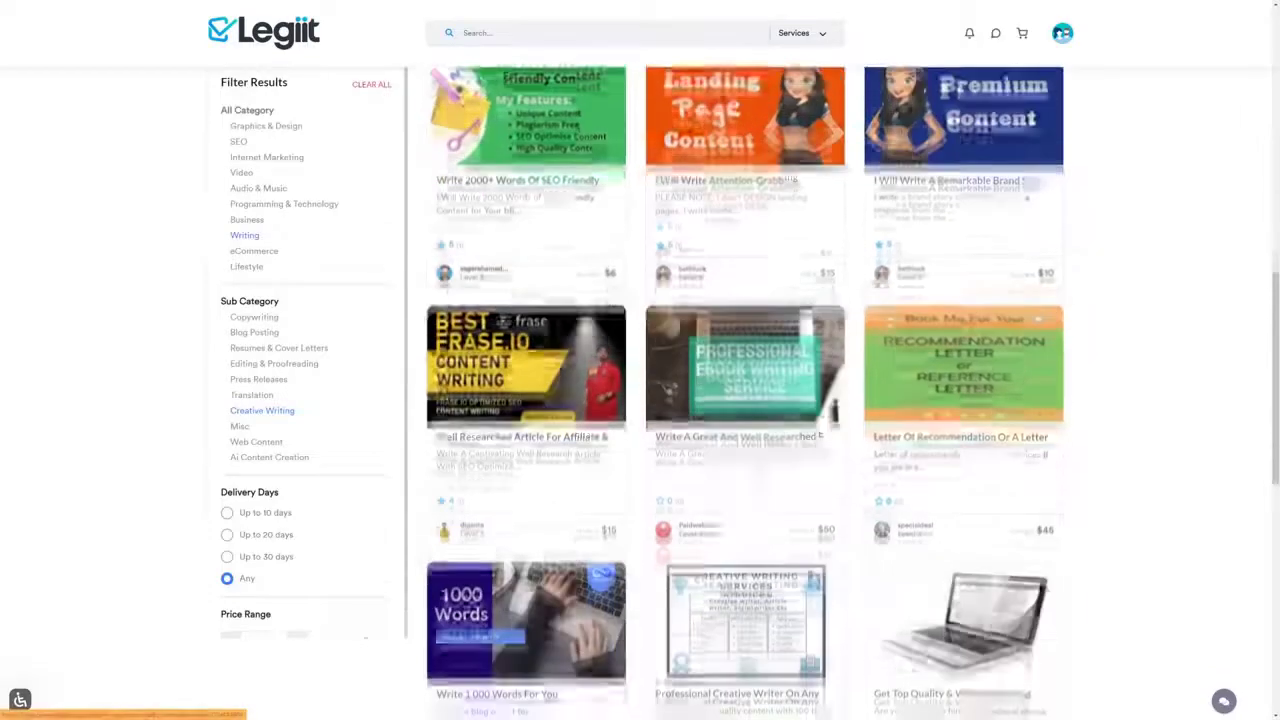
{"action": "scroll", "coordinate": [762, 481], "scroll_direction": "down", "scroll_amount": 6}
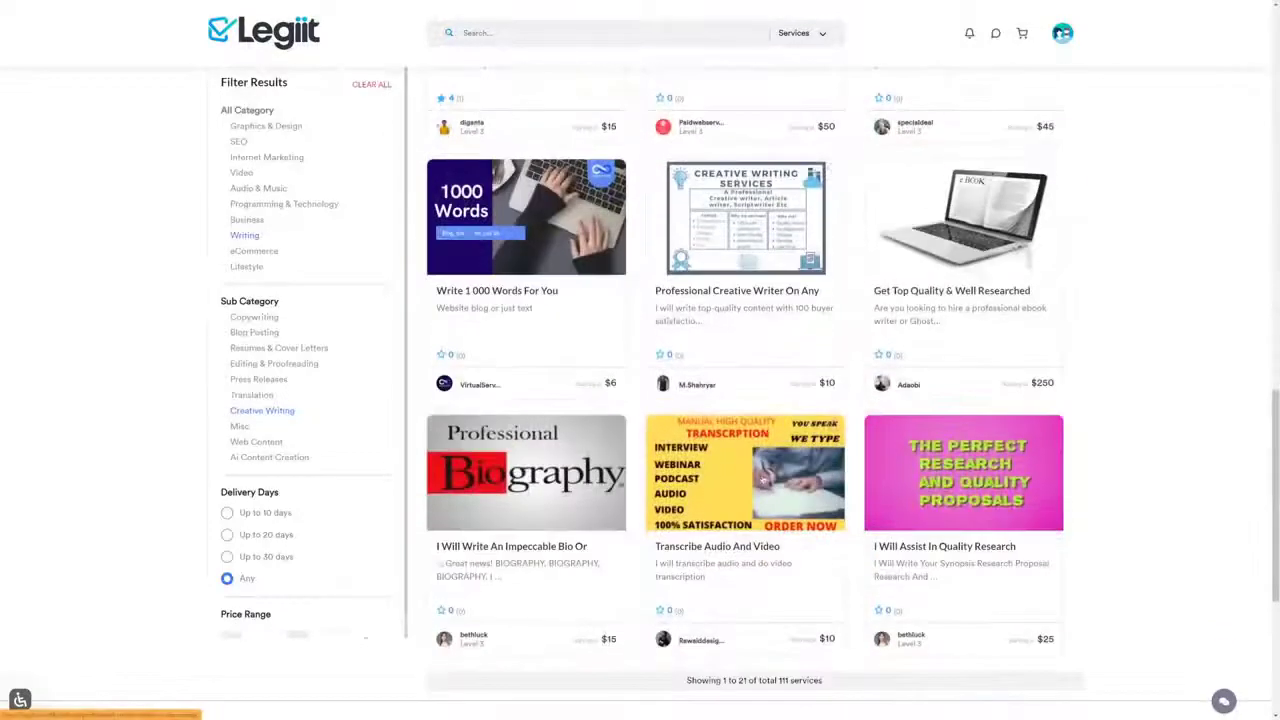
{"action": "scroll", "coordinate": [762, 481], "scroll_direction": "down", "scroll_amount": 2}
{"action": "scroll", "coordinate": [762, 481], "scroll_direction": "down", "scroll_amount": 8}
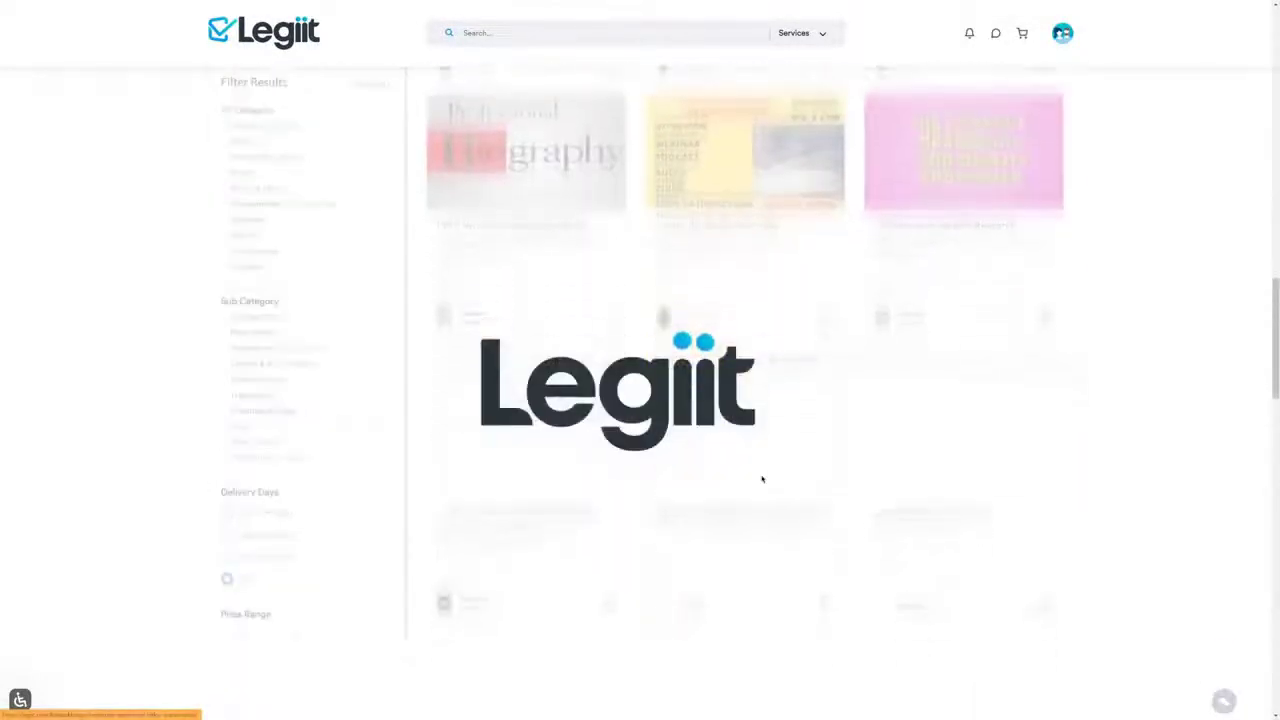
{"action": "scroll", "coordinate": [760, 525], "scroll_direction": "down", "scroll_amount": 1}
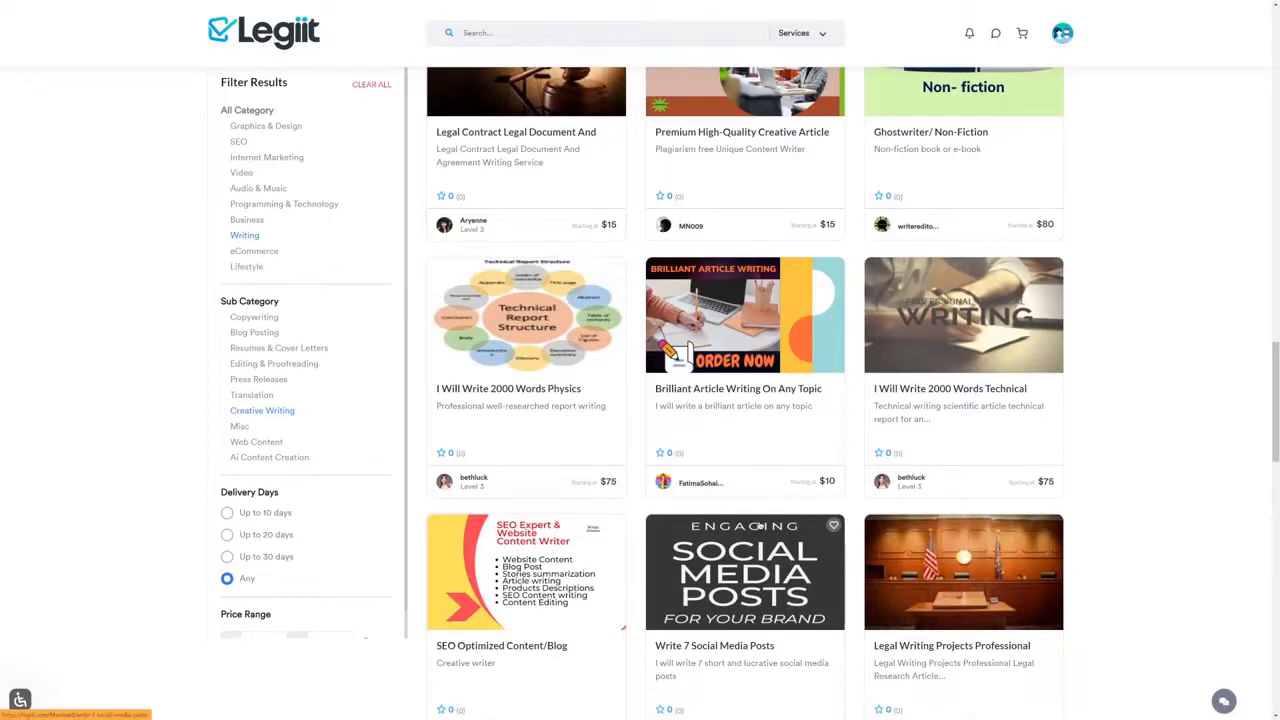
{"action": "scroll", "coordinate": [760, 525], "scroll_direction": "up", "scroll_amount": 10}
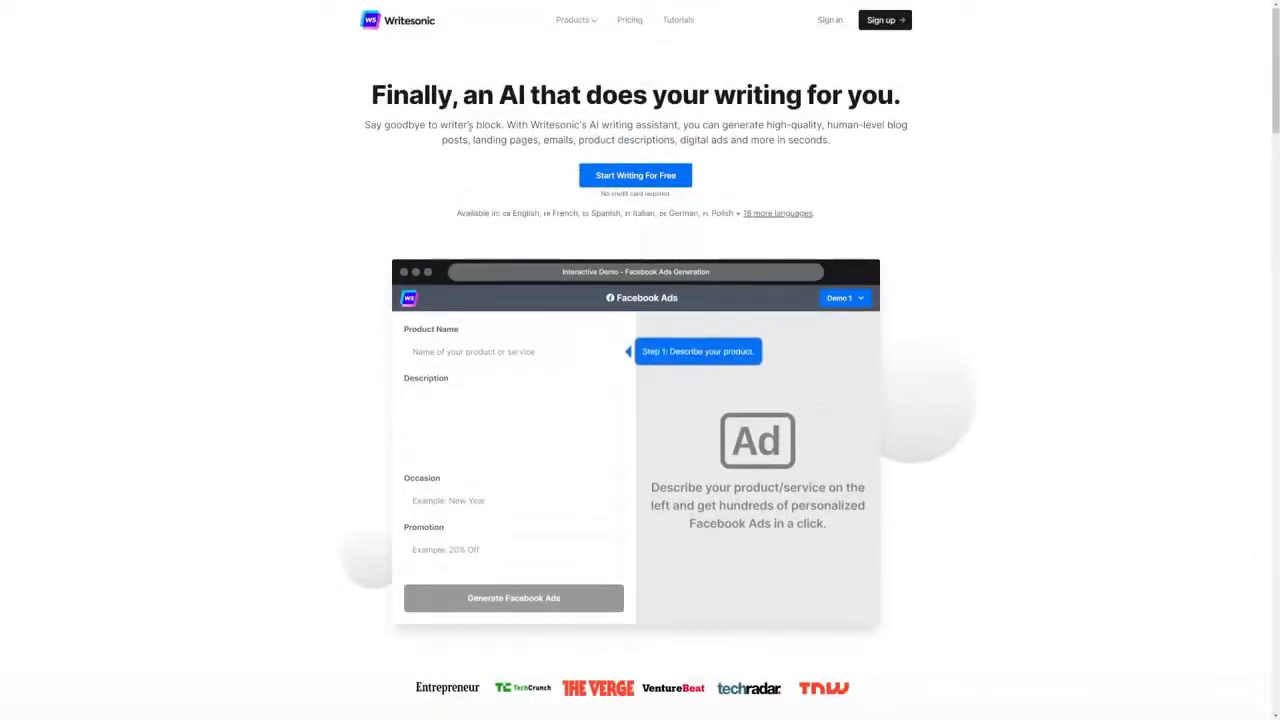
- Start writing for free in Writesonic and look through its catalogue of copy templates
{"action": "left_click", "coordinate": [628, 176]}
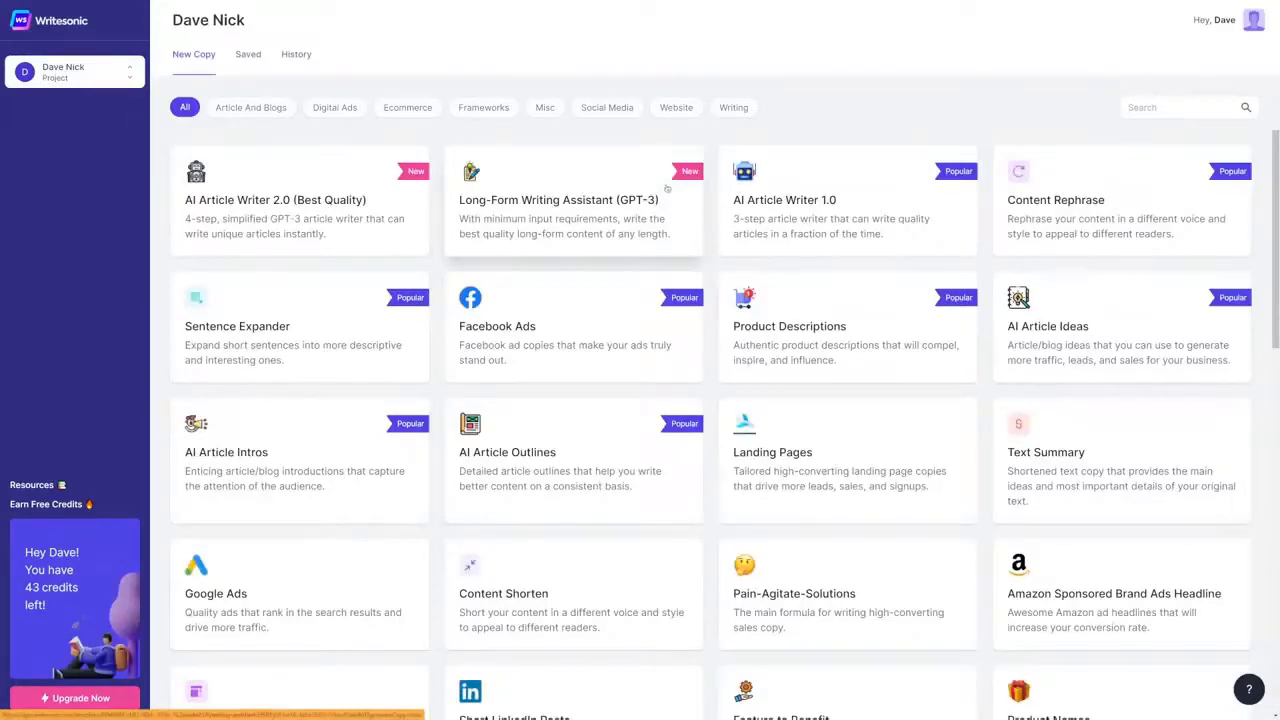
{"action": "scroll", "coordinate": [667, 188], "scroll_direction": "down", "scroll_amount": 1}
{"action": "scroll", "coordinate": [838, 290], "scroll_direction": "down", "scroll_amount": 4}
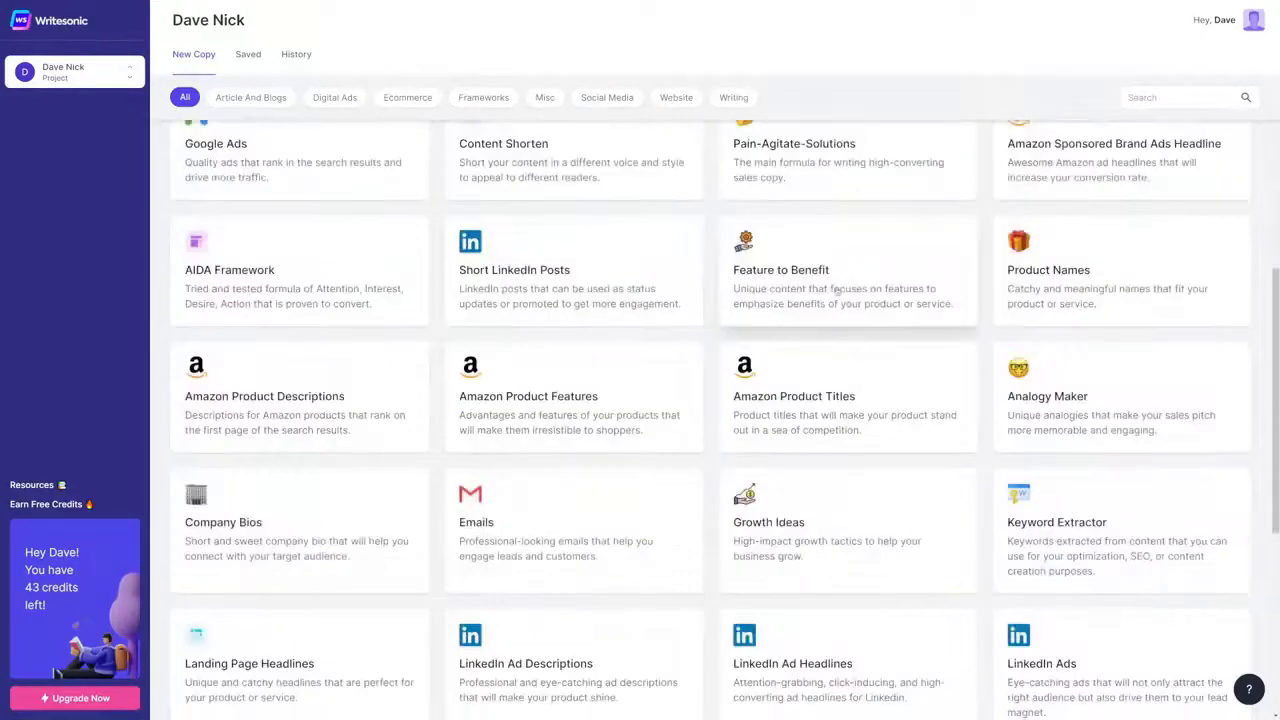
{"action": "scroll", "coordinate": [838, 290], "scroll_direction": "down", "scroll_amount": 3}
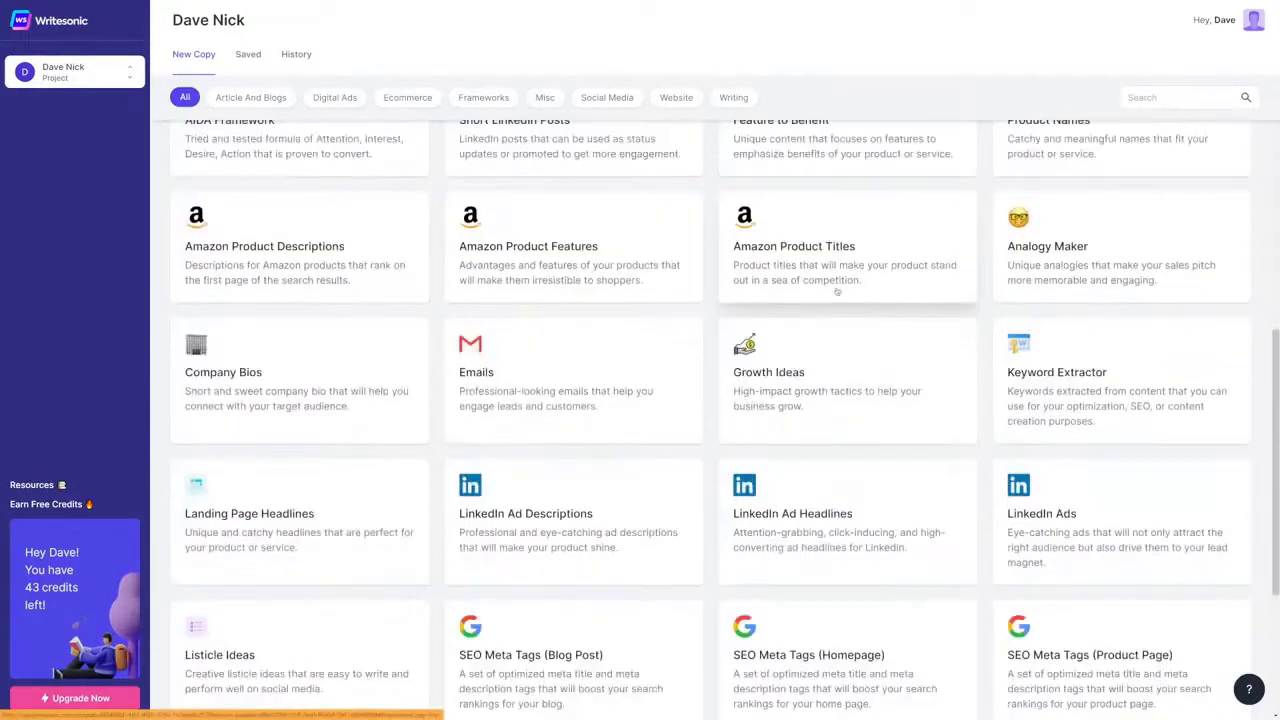
{"action": "scroll", "coordinate": [836, 295], "scroll_direction": "down", "scroll_amount": 2}
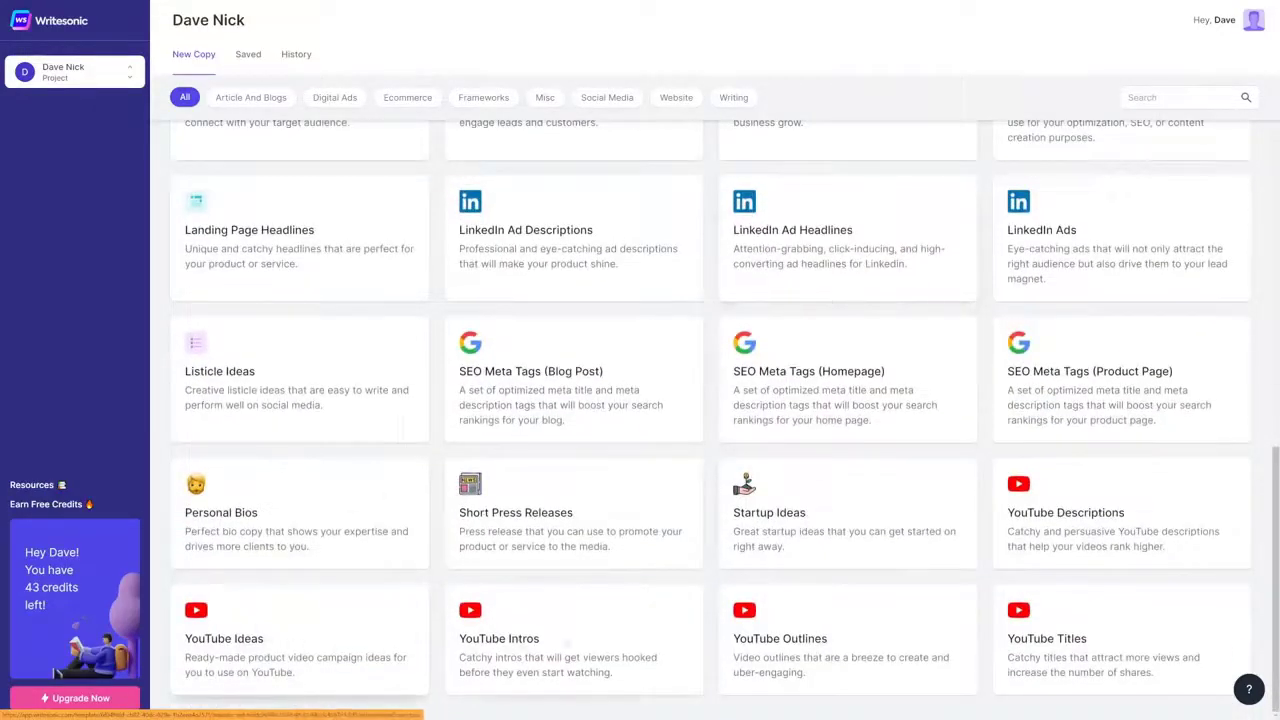
{"action": "scroll", "coordinate": [1050, 525], "scroll_direction": "up", "scroll_amount": 2}
{"action": "scroll", "coordinate": [1050, 523], "scroll_direction": "up", "scroll_amount": 10}
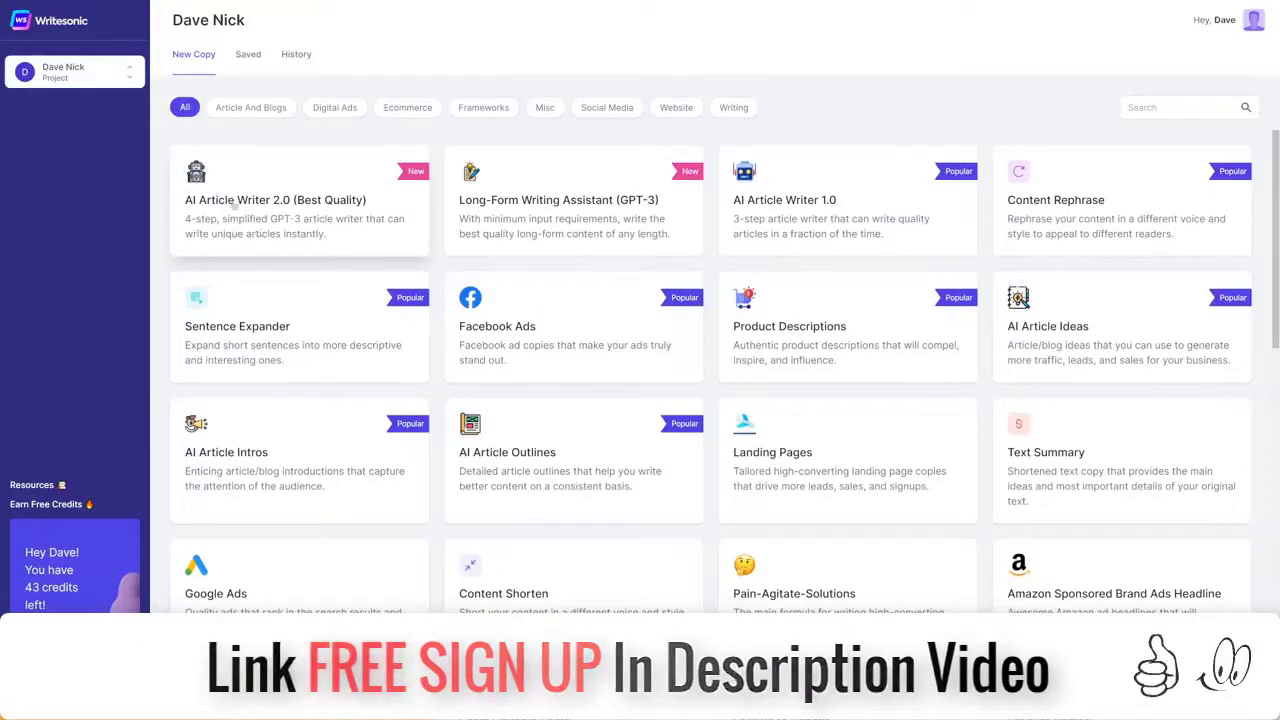
- Generate article ideas with AI Article Writer 2.0 (Best Quality) for the topic "How To Lose Weight In 5 Steps"
{"action": "left_click", "coordinate": [234, 204]}
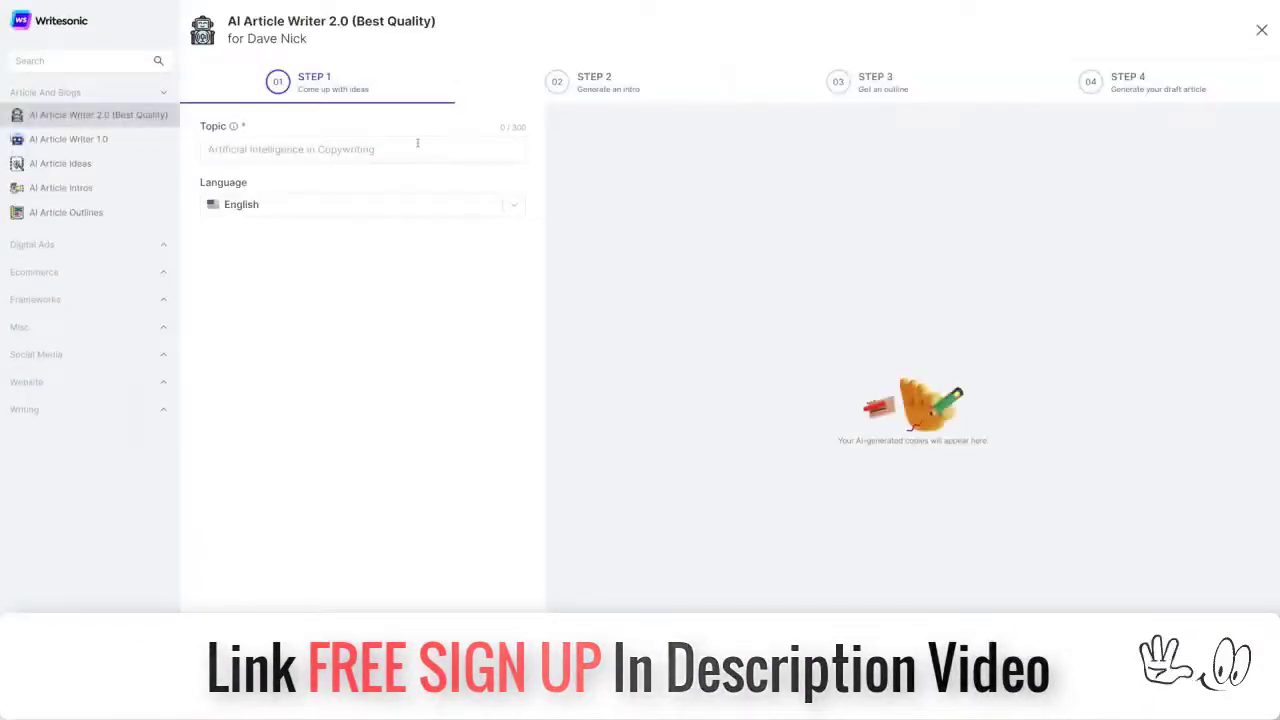
{"action": "left_click", "coordinate": [410, 144]}
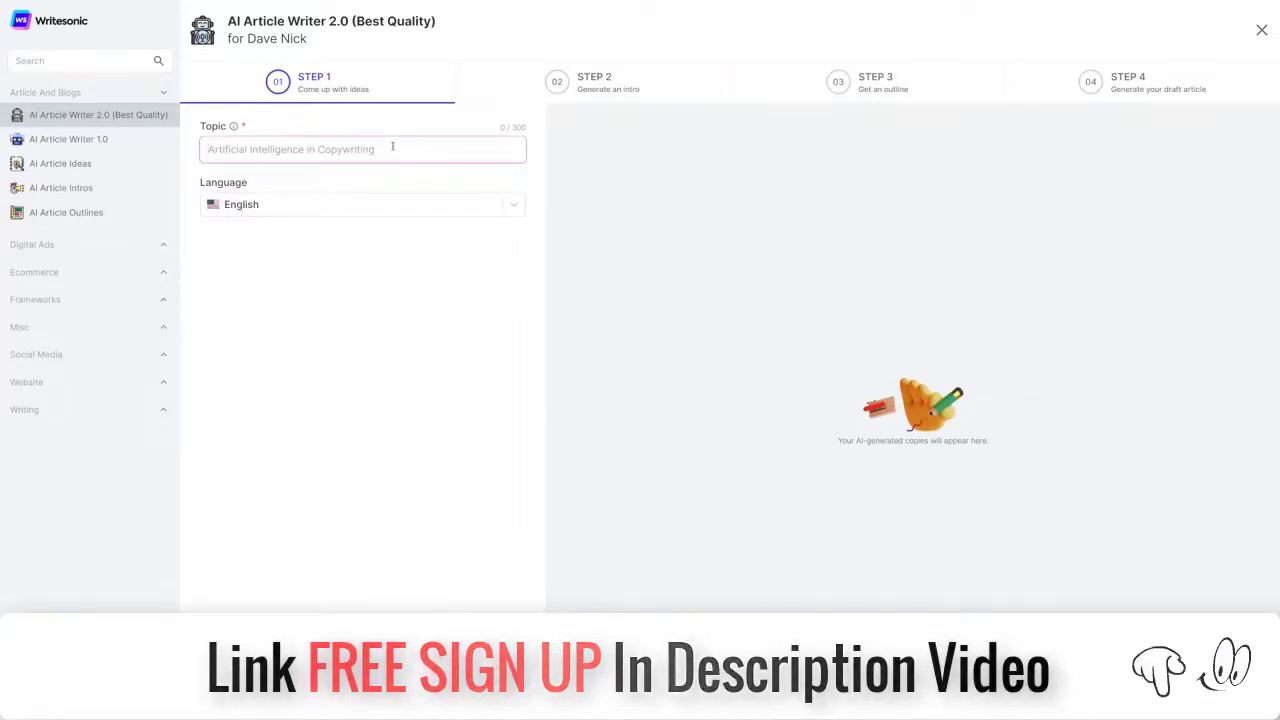
{"action": "type", "text": "How To Lose Weight In 5 Steps"}
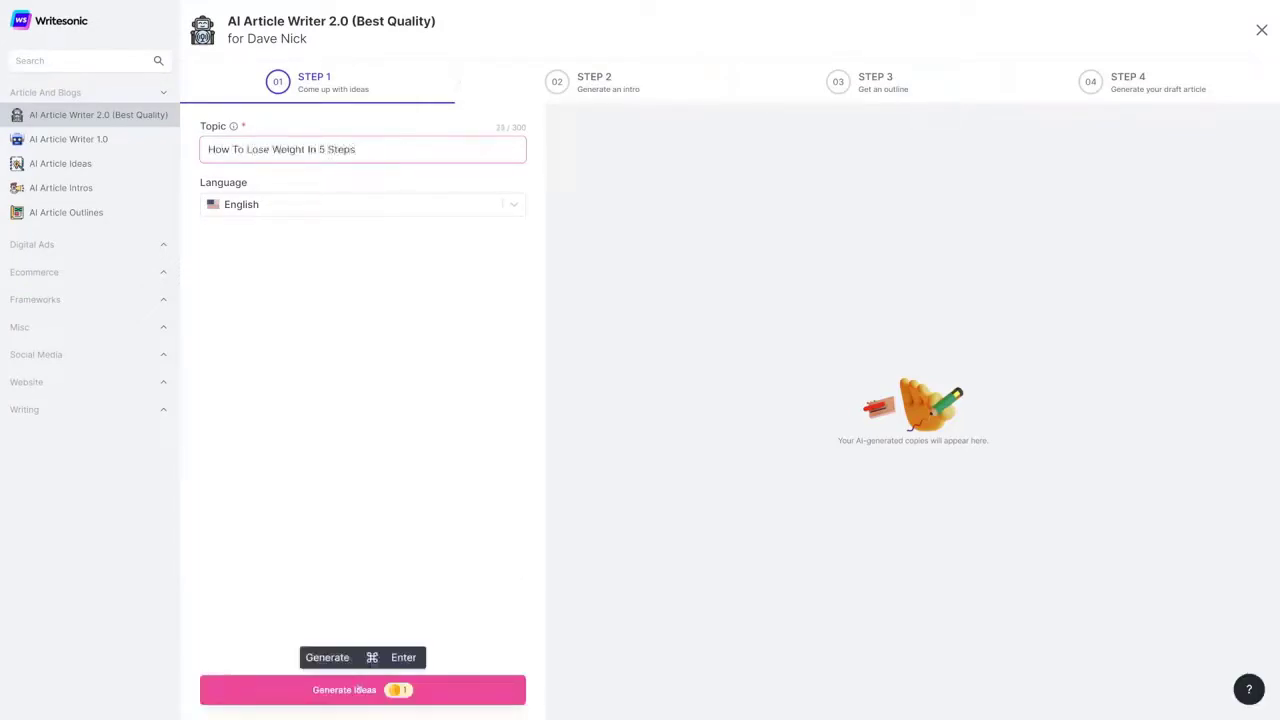
{"action": "left_click", "coordinate": [357, 689]}
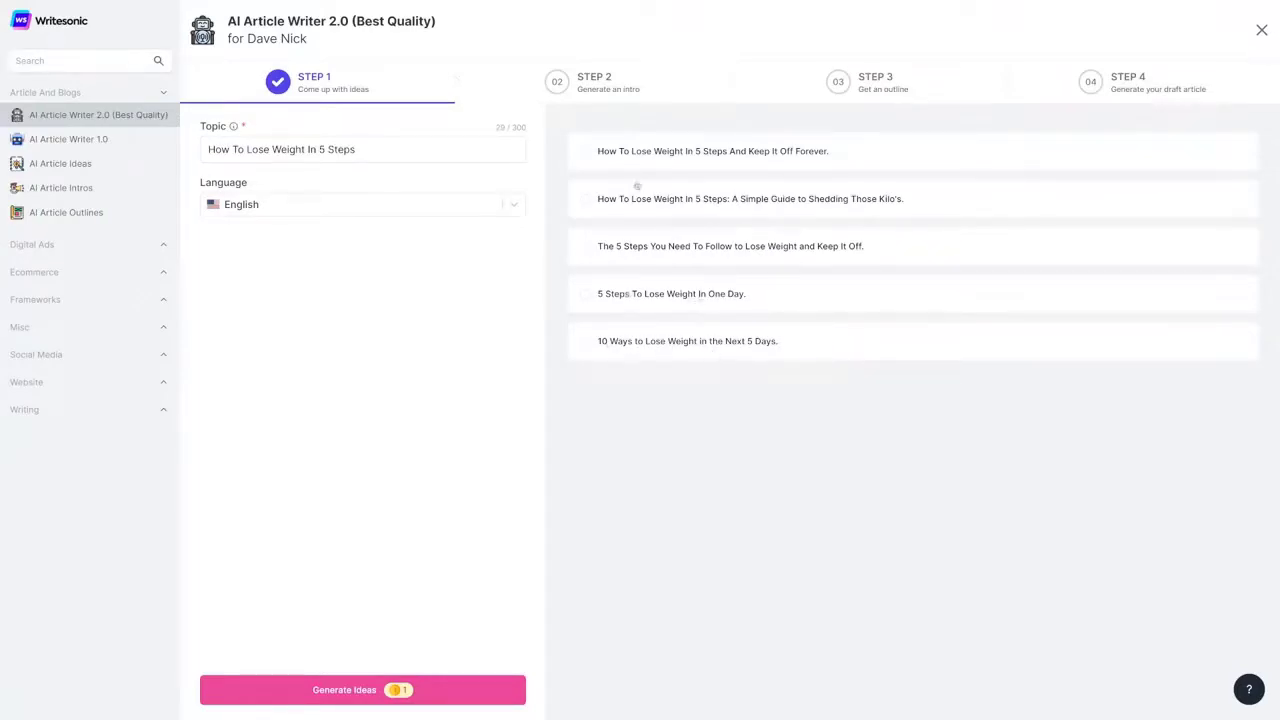
- Choose the idea "How To Lose Weight In 5 Steps And Keep It Off Forever." and generate intros for it
{"action": "left_click", "coordinate": [589, 154]}
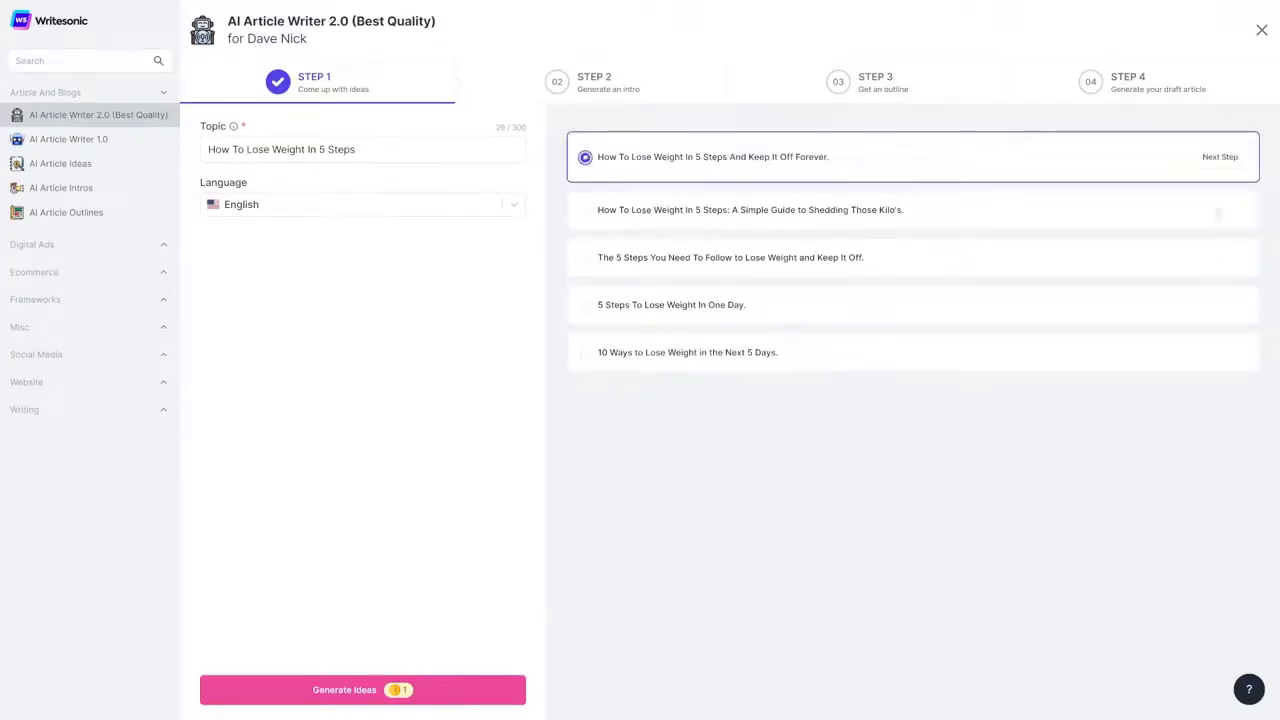
{"action": "left_click", "coordinate": [1218, 160]}
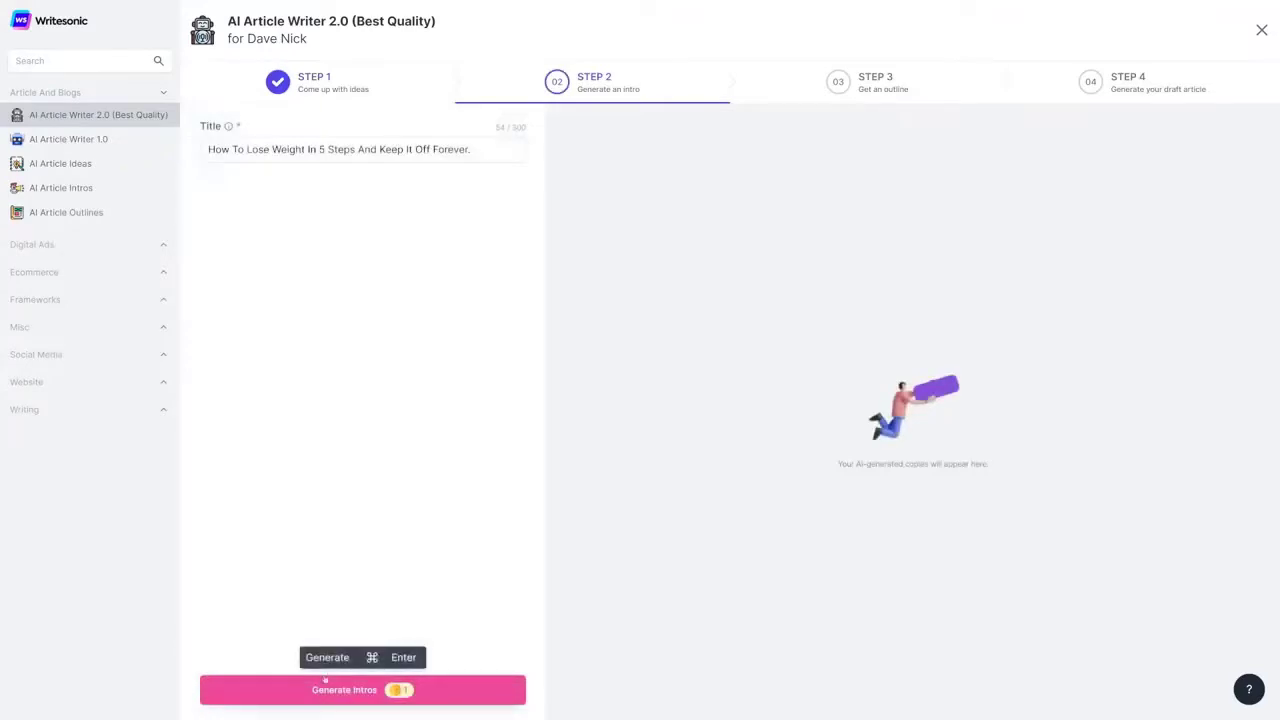
{"action": "left_click", "coordinate": [370, 689]}
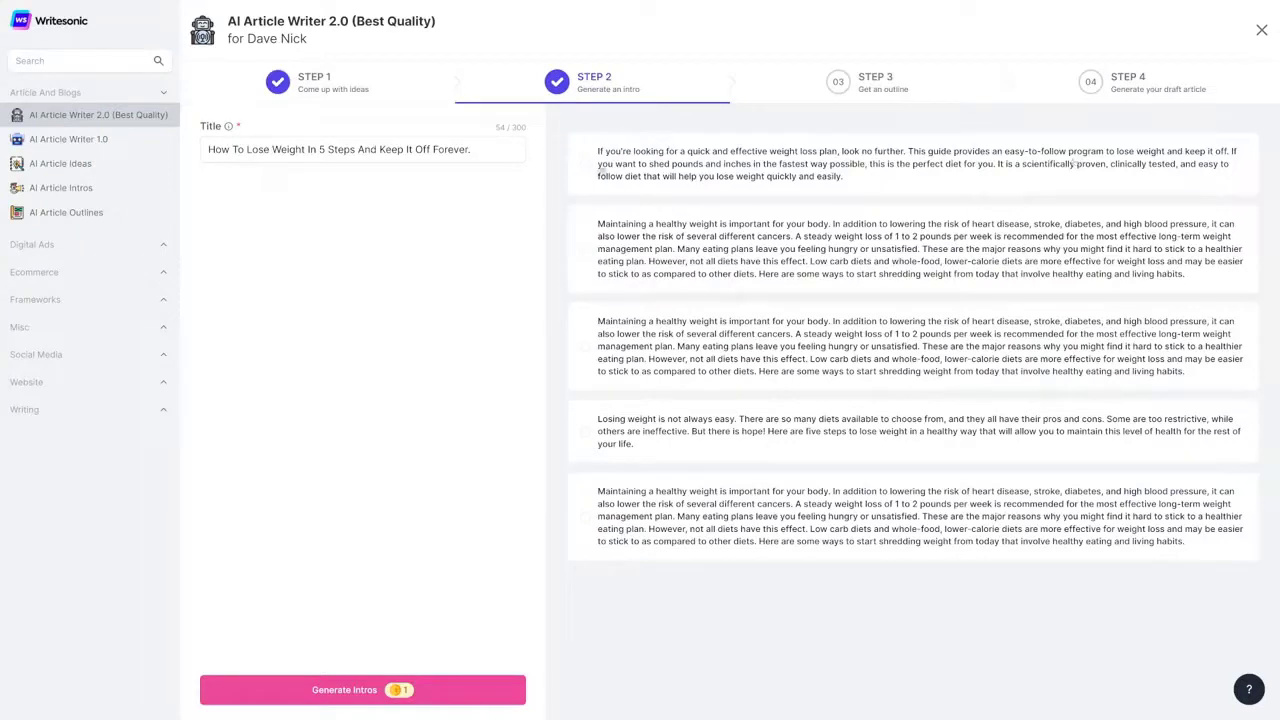
- Choose the intro beginning "If you're looking for a quick and effective weight loss plan" and generate outlines from it
{"action": "left_click", "coordinate": [585, 164]}
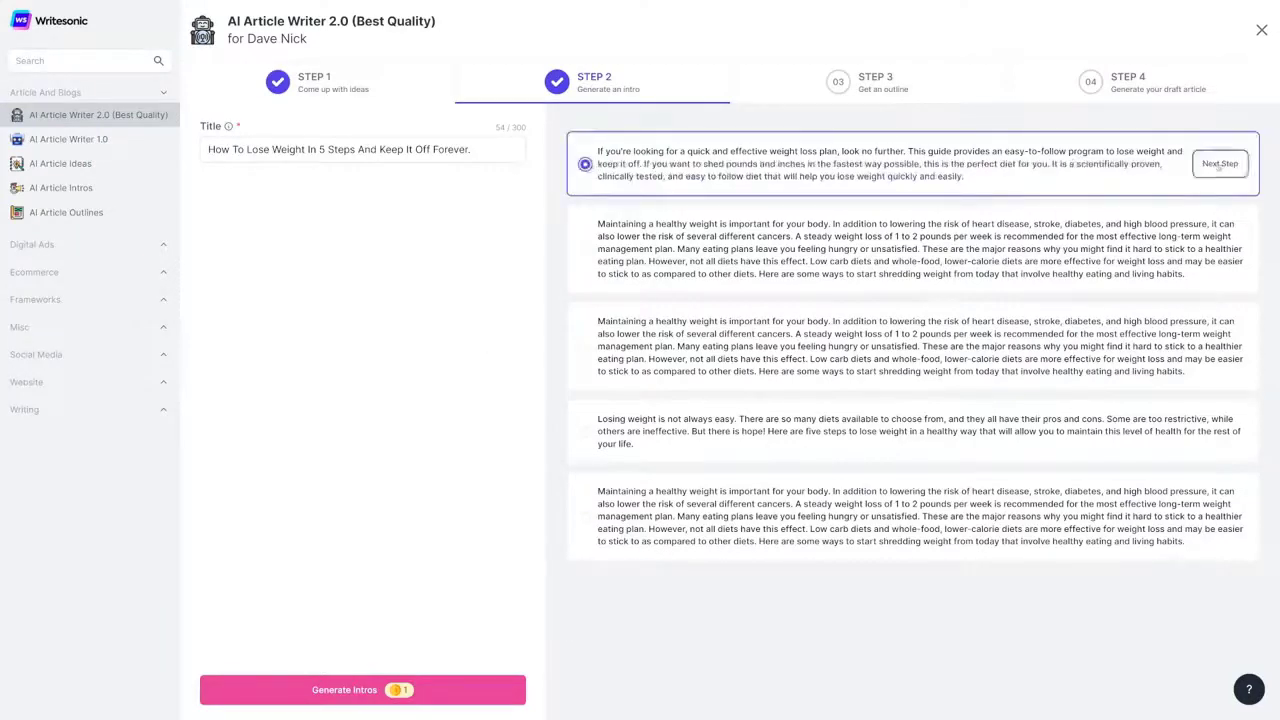
{"action": "left_click", "coordinate": [1219, 164]}
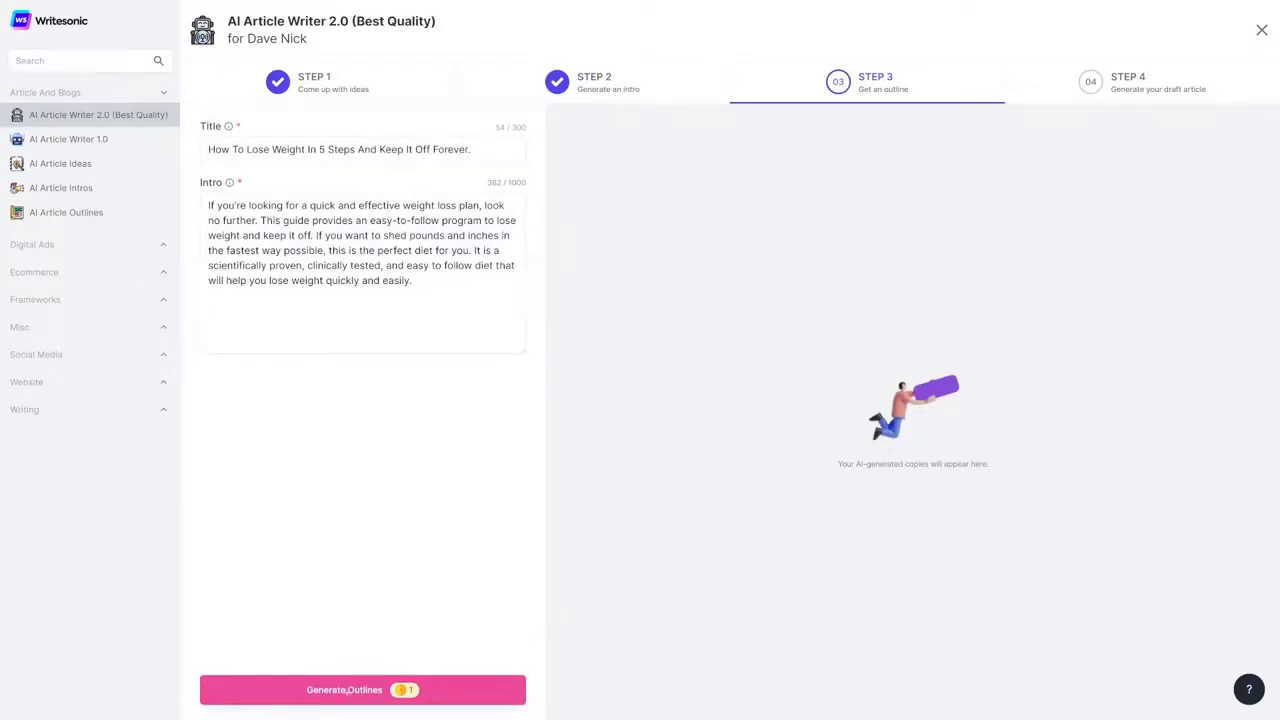
{"action": "left_click", "coordinate": [362, 689]}
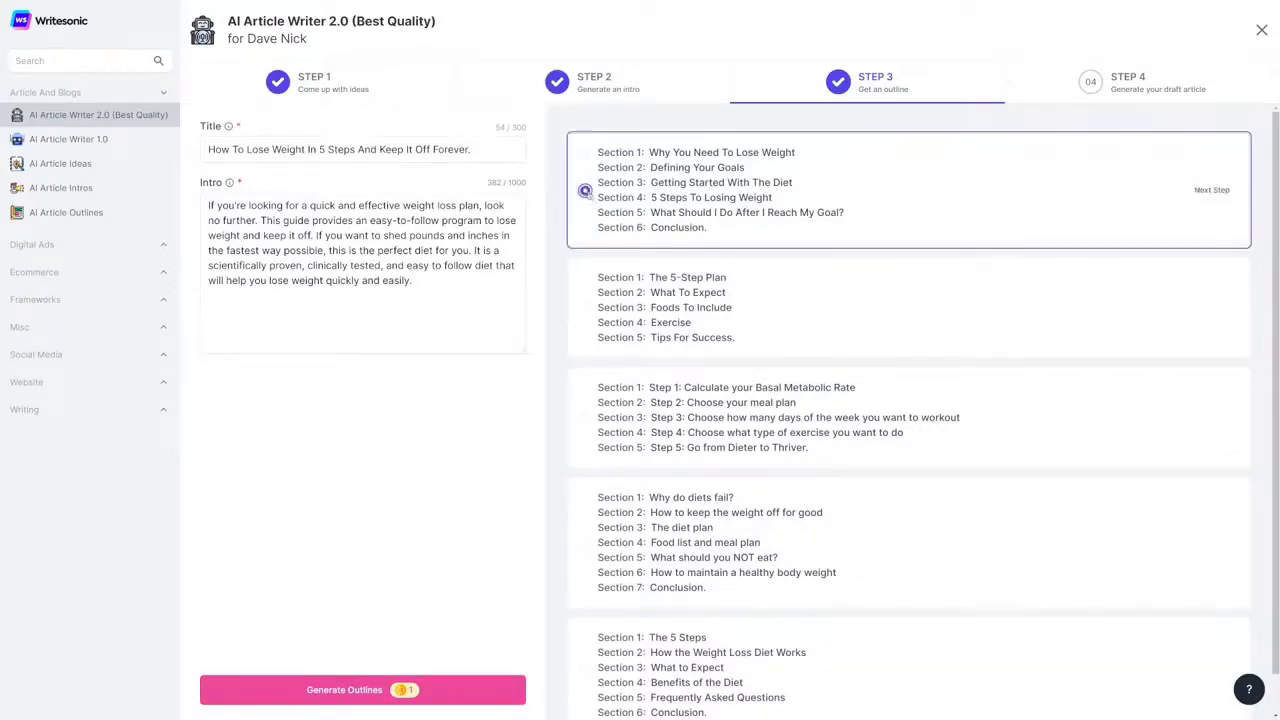
- Choose the outline beginning "Why You Need To Lose Weight", write the article from it and review the full draft
{"action": "left_click", "coordinate": [1206, 191]}
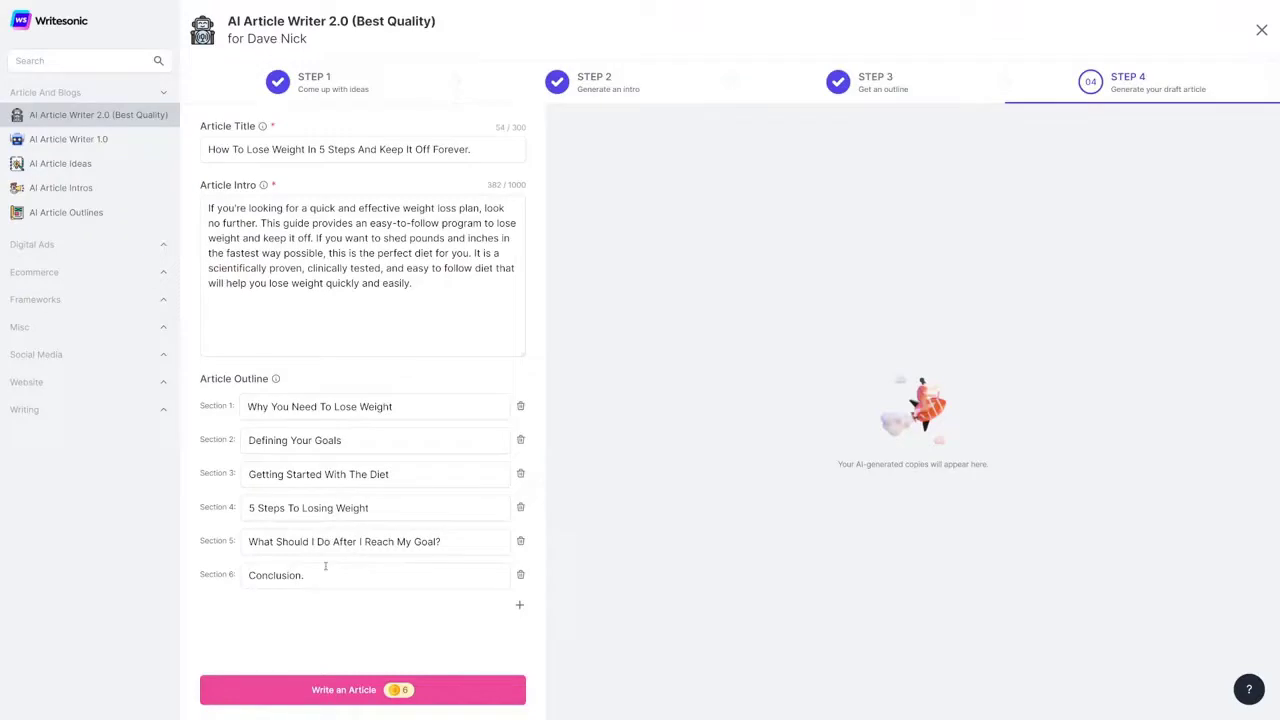
{"action": "left_click", "coordinate": [331, 692]}
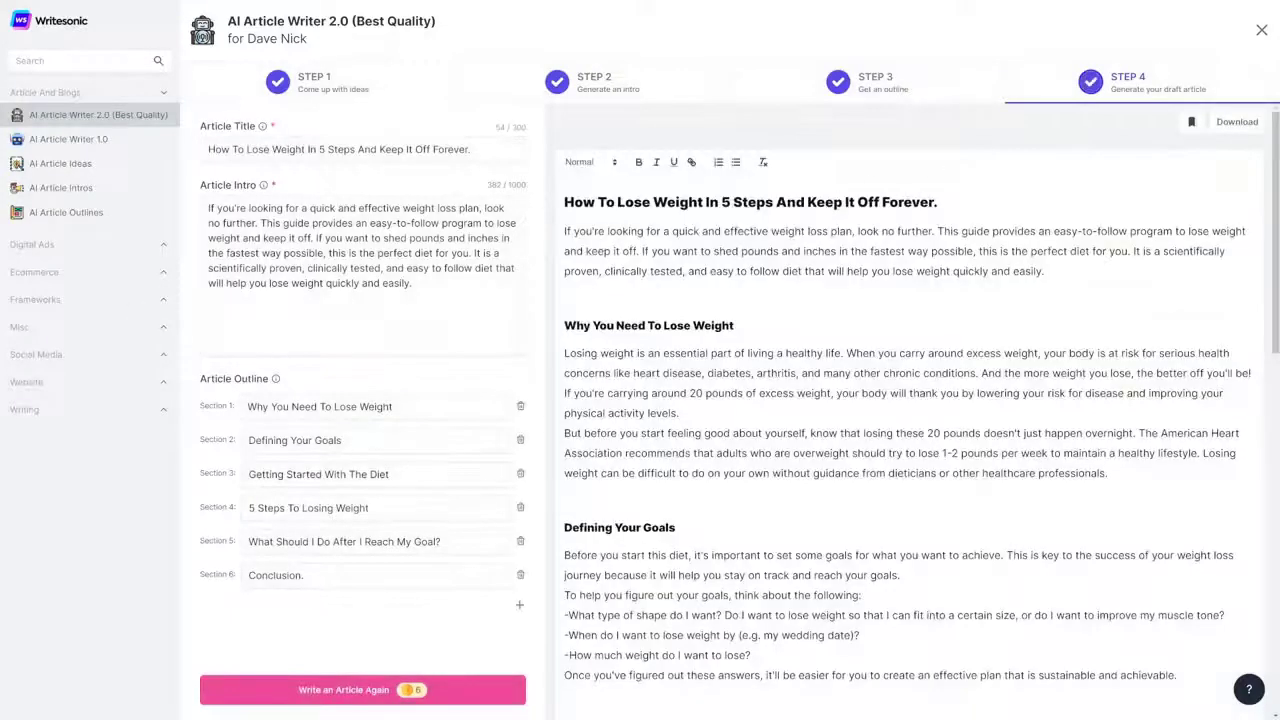
{"action": "scroll", "coordinate": [766, 249], "scroll_direction": "down", "scroll_amount": 6}
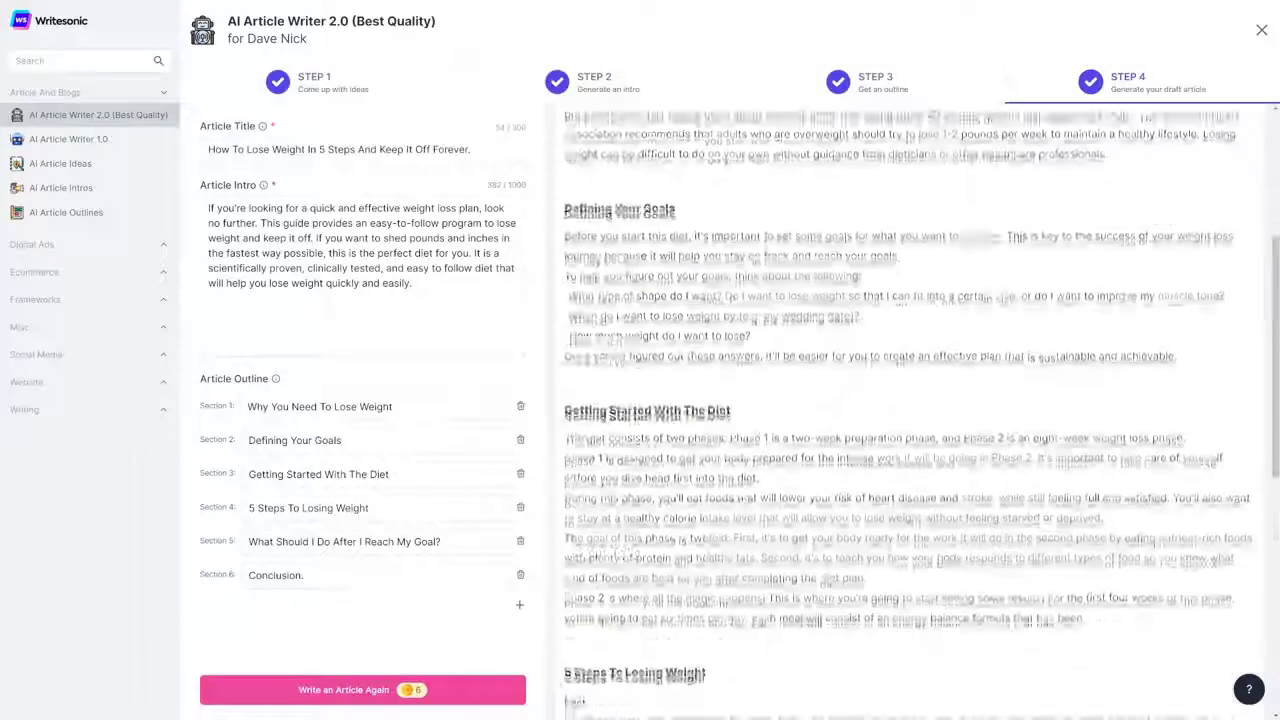
{"action": "scroll", "coordinate": [752, 256], "scroll_direction": "down", "scroll_amount": 4}
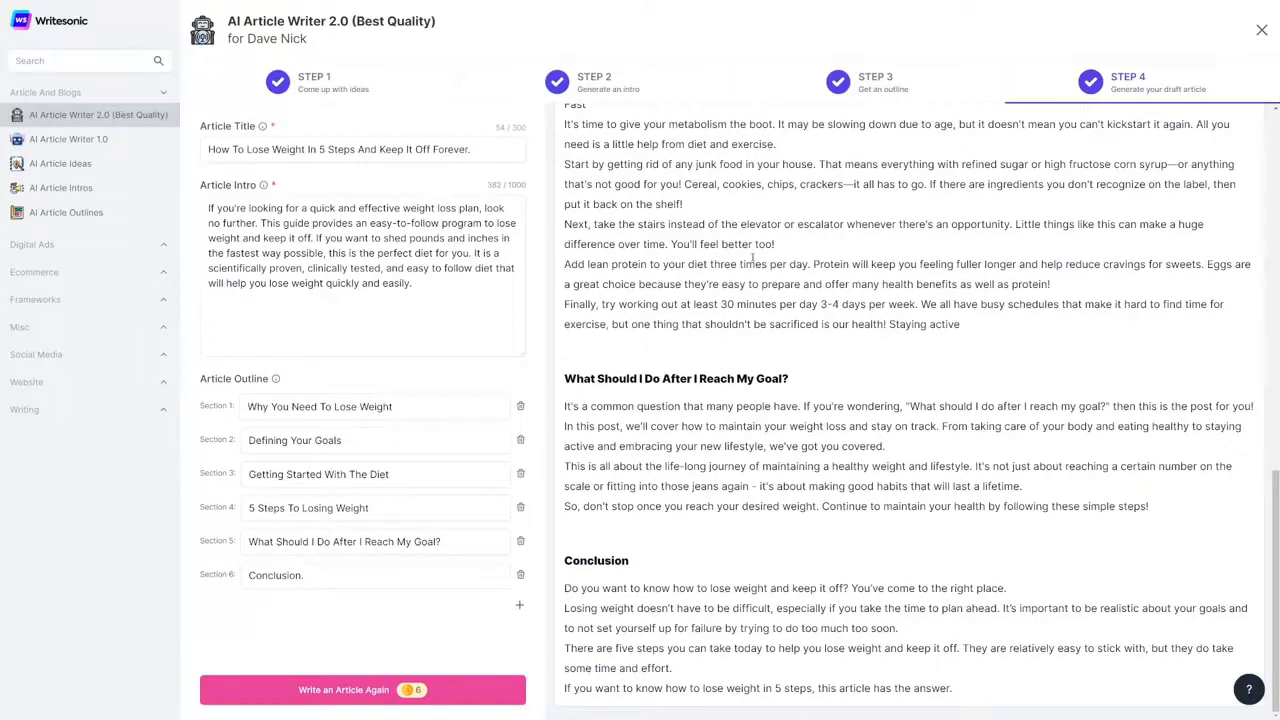
{"action": "scroll", "coordinate": [800, 280], "scroll_direction": "up", "scroll_amount": 20}
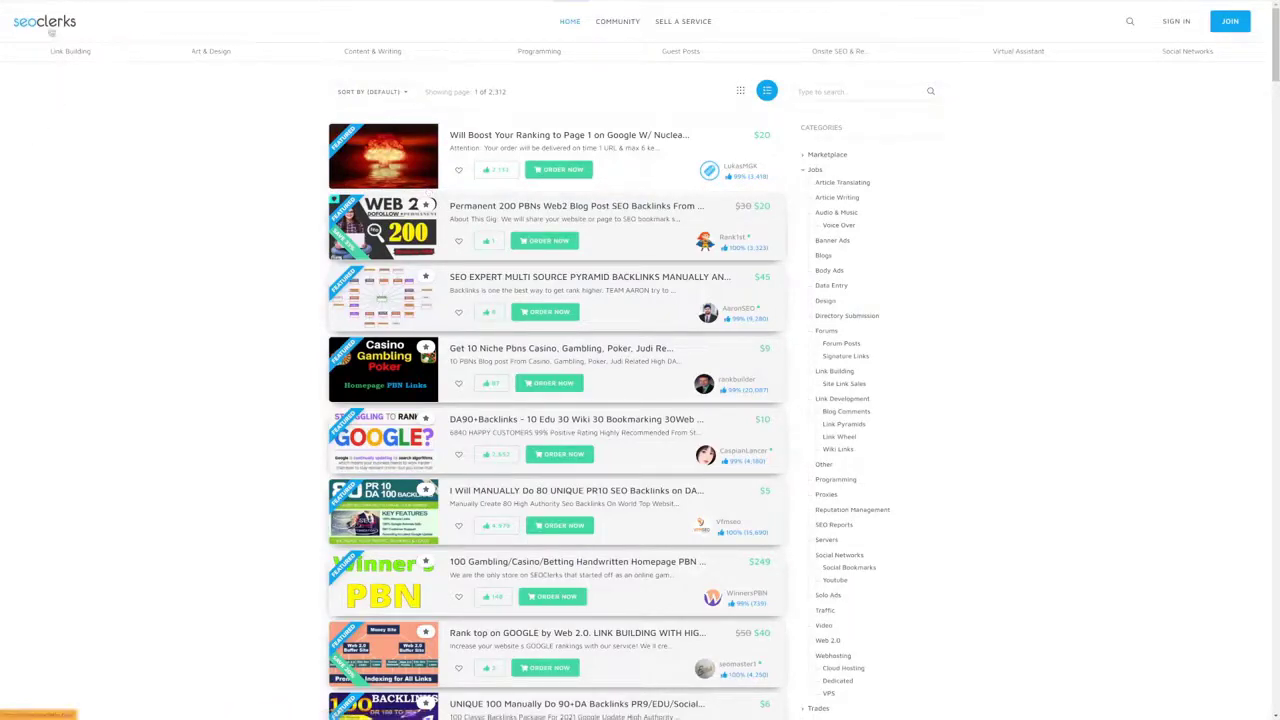
- On SEOClerks, look over the homepage and browse the Article Writing listings in the Jobs category
{"action": "scroll", "coordinate": [36, 194], "scroll_direction": "down", "scroll_amount": 5}
{"action": "scroll", "coordinate": [36, 194], "scroll_direction": "up", "scroll_amount": 5}
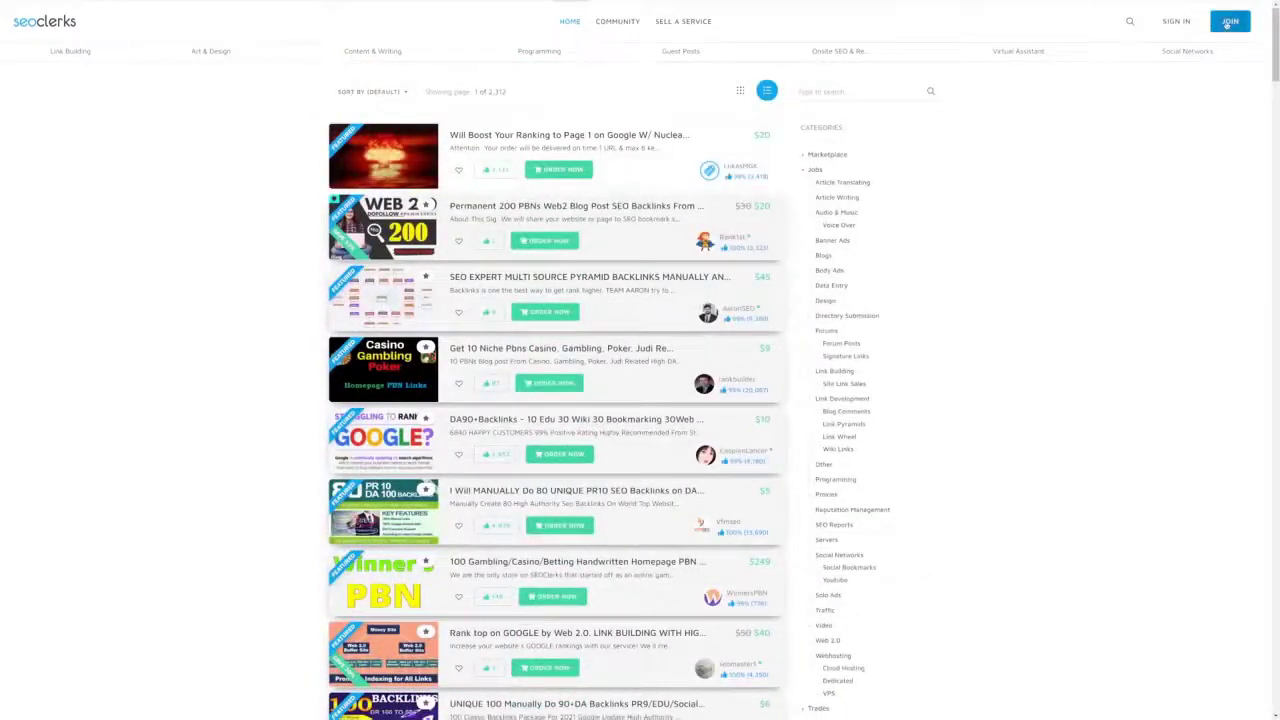
{"action": "left_click", "coordinate": [808, 170]}
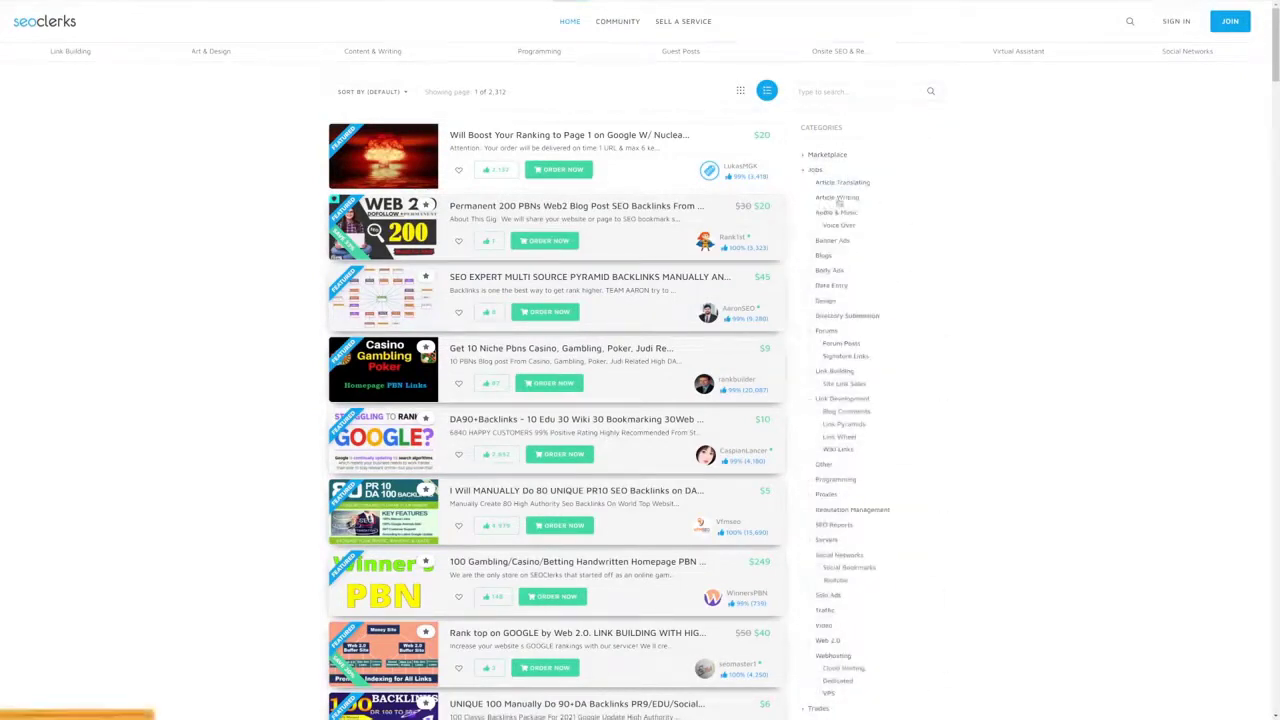
{"action": "left_click", "coordinate": [837, 198]}
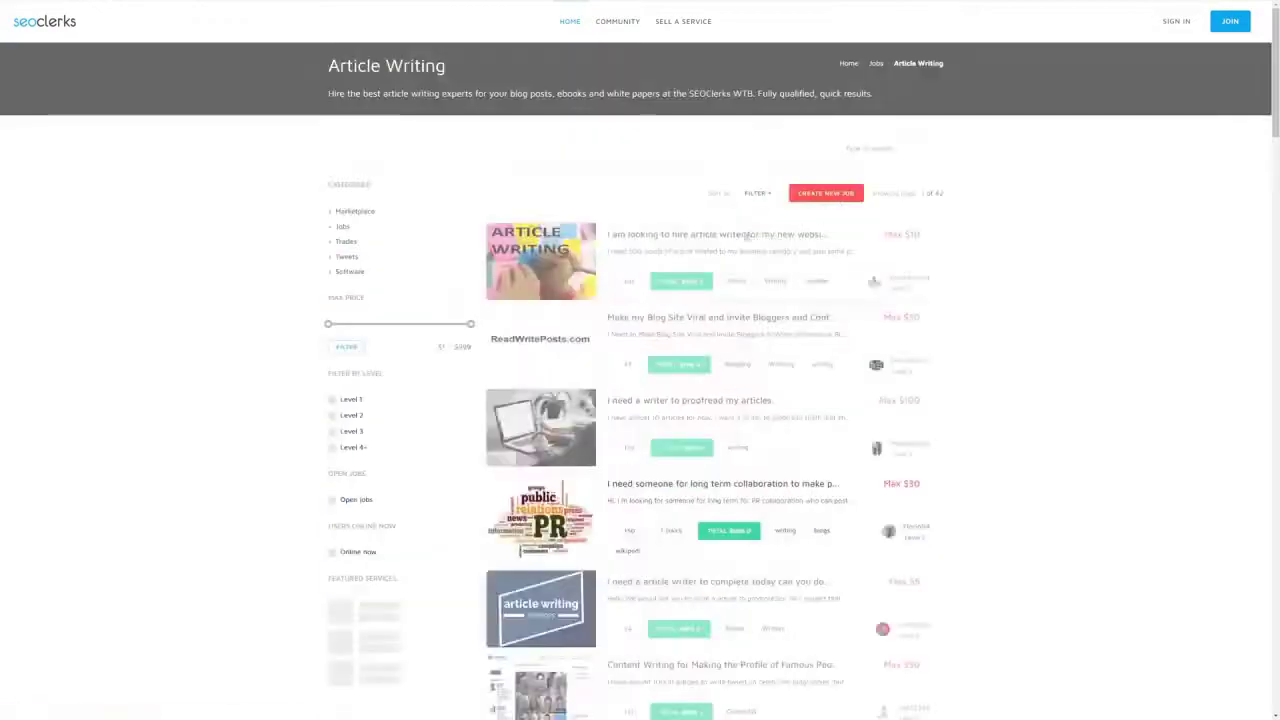
{"action": "scroll", "coordinate": [827, 200], "scroll_direction": "down", "scroll_amount": 5}
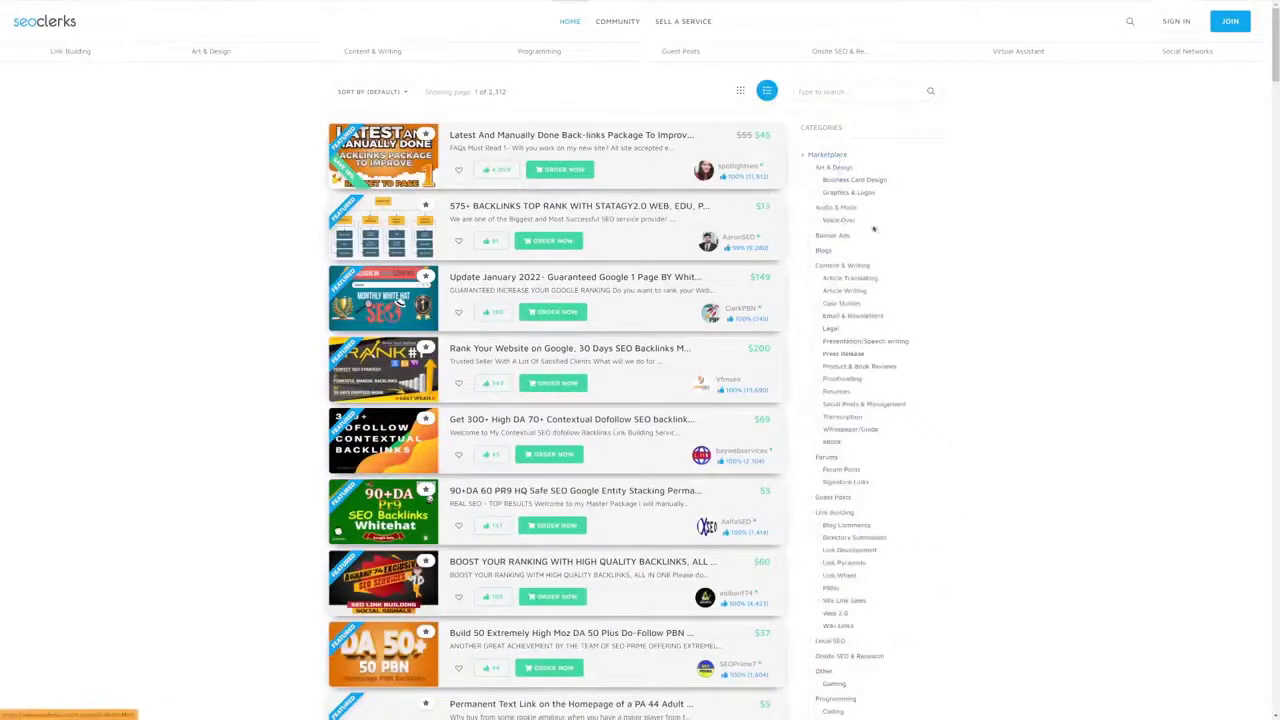
- Browse the Article Writing services offered under Content & Writing in the SEOClerks Marketplace category
{"action": "left_click", "coordinate": [840, 220]}
{"action": "left_click", "coordinate": [846, 290]}
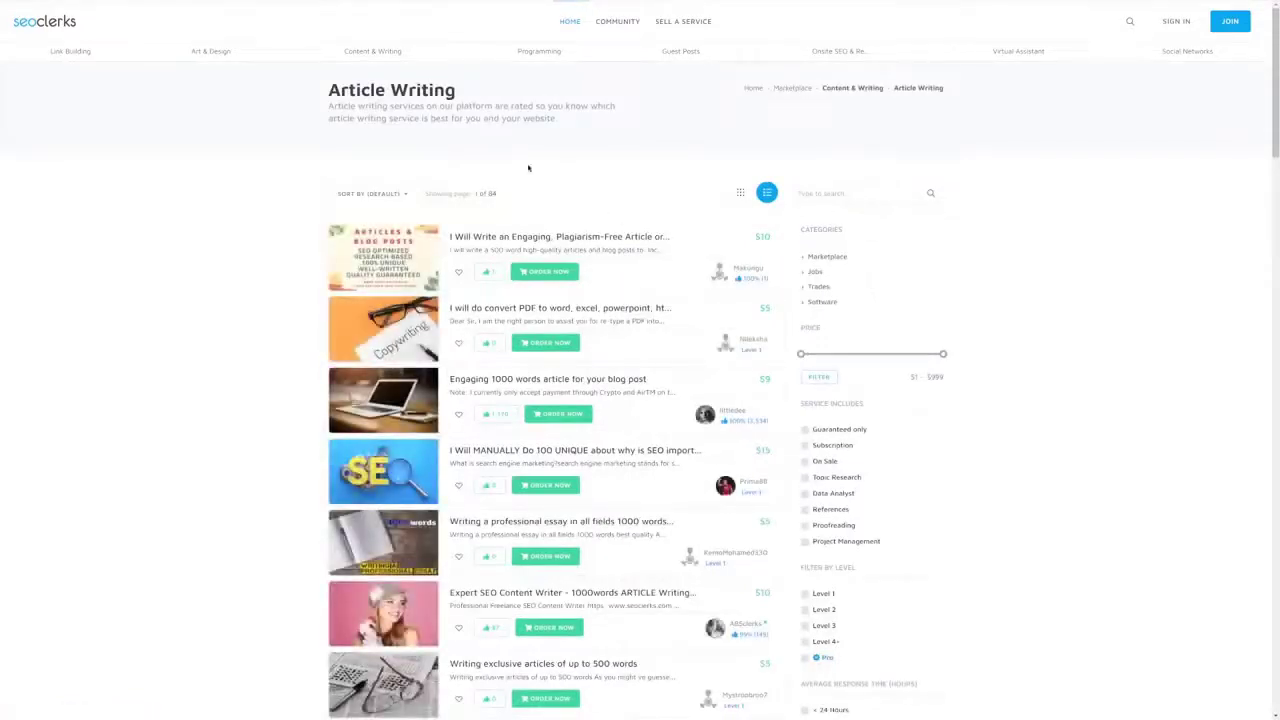
{"action": "scroll", "coordinate": [525, 190], "scroll_direction": "down", "scroll_amount": 1}
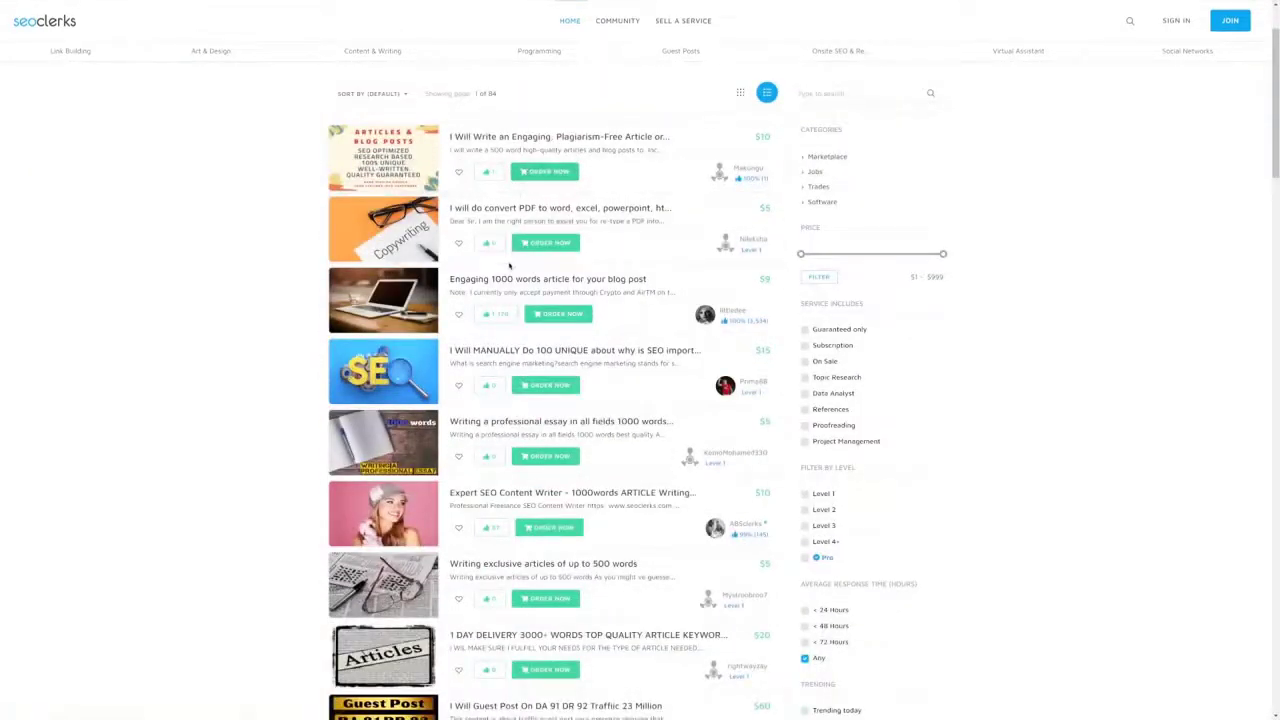